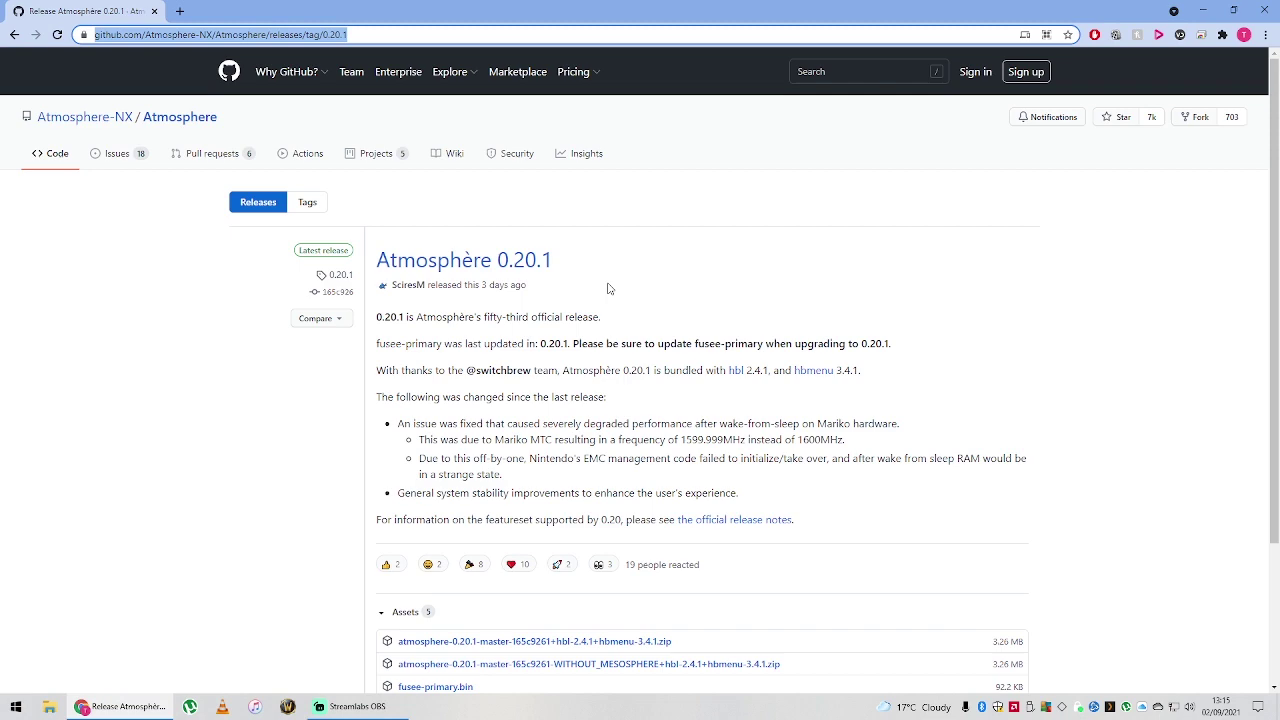
- Open the Atmosphere repository's full releases list from its main page and go to the 0.20.0 entry
{"action": "scroll", "coordinate": [577, 404], "scroll_direction": "down", "scroll_amount": 3}
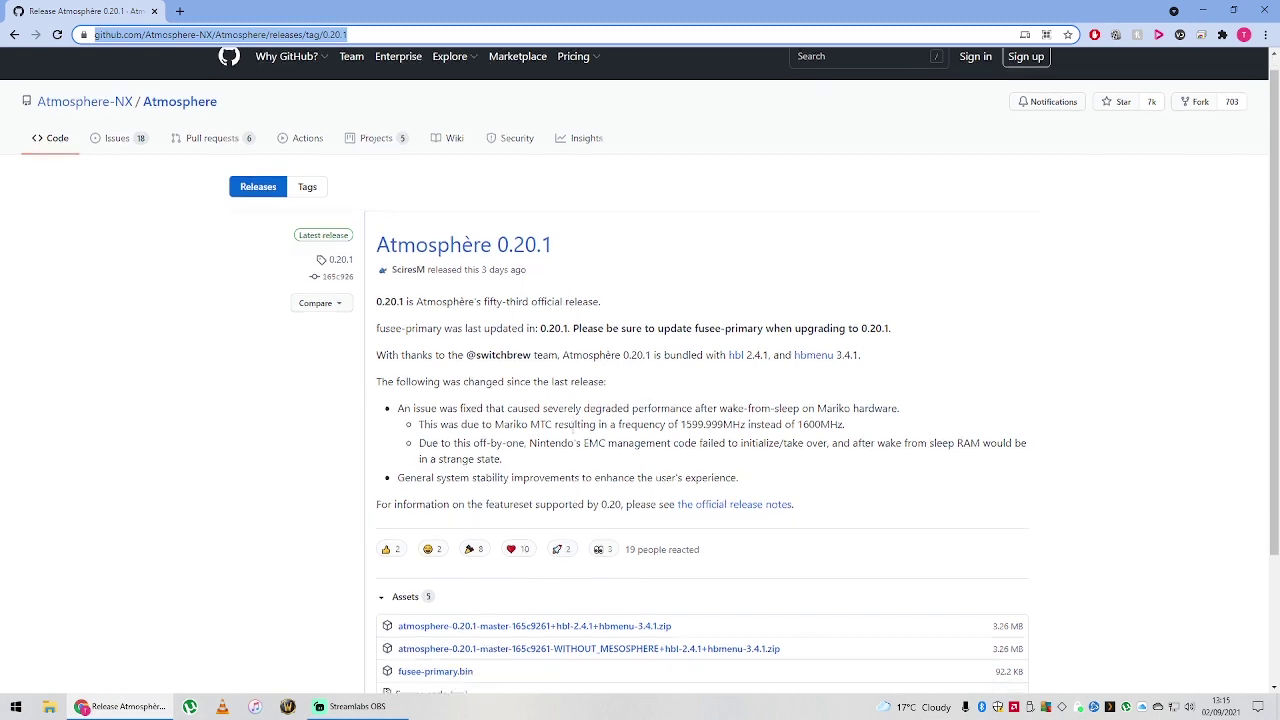
{"action": "scroll", "coordinate": [421, 279], "scroll_direction": "up", "scroll_amount": 2}
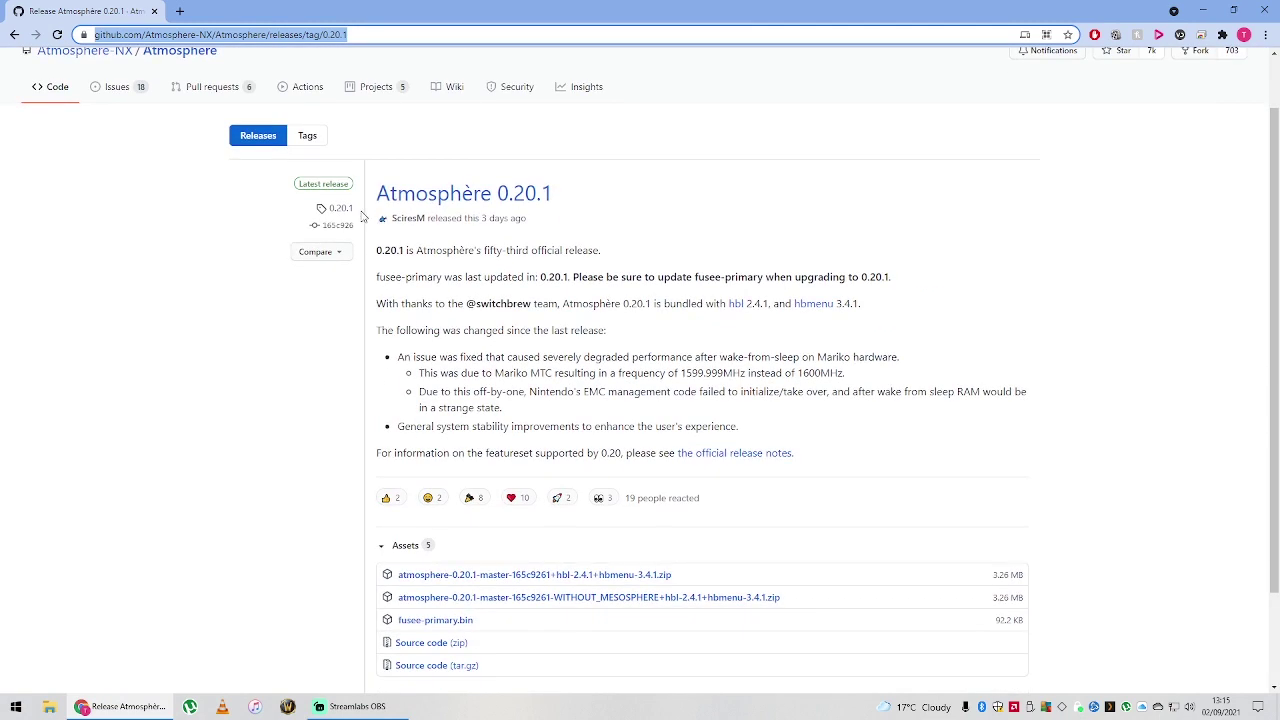
{"action": "scroll", "coordinate": [400, 268], "scroll_direction": "up", "scroll_amount": 1}
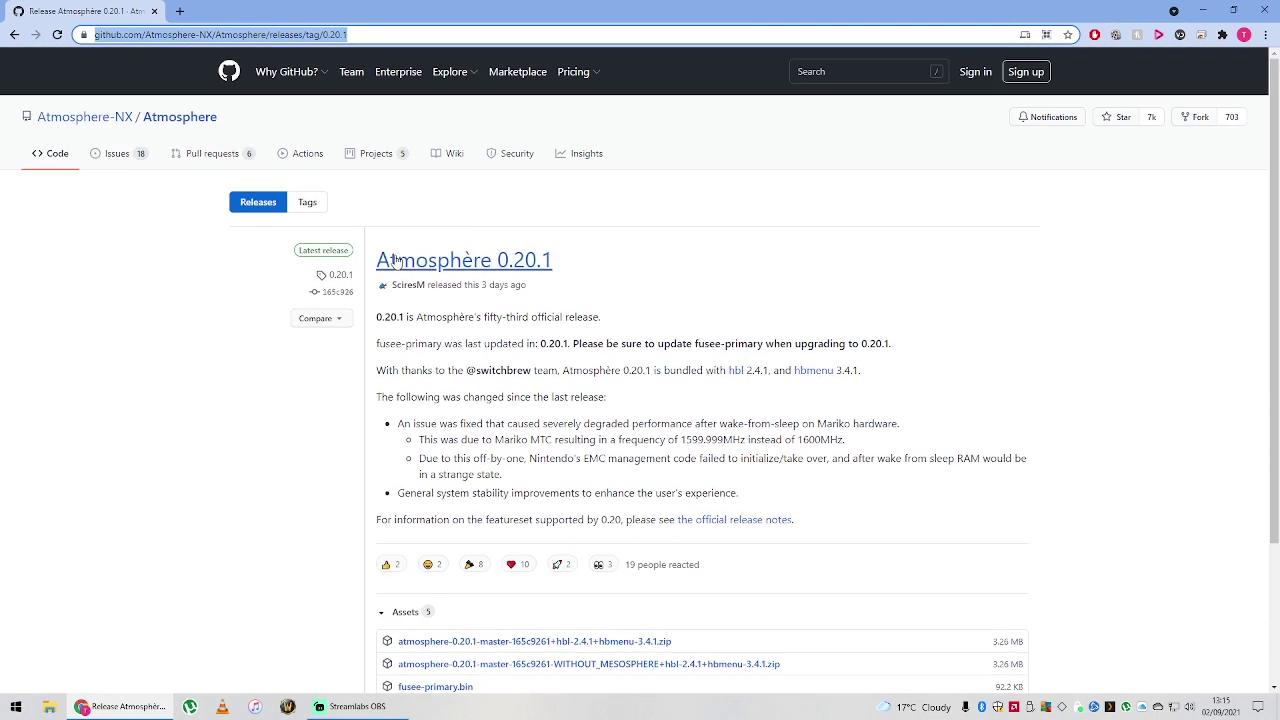
{"action": "left_click", "coordinate": [178, 120]}
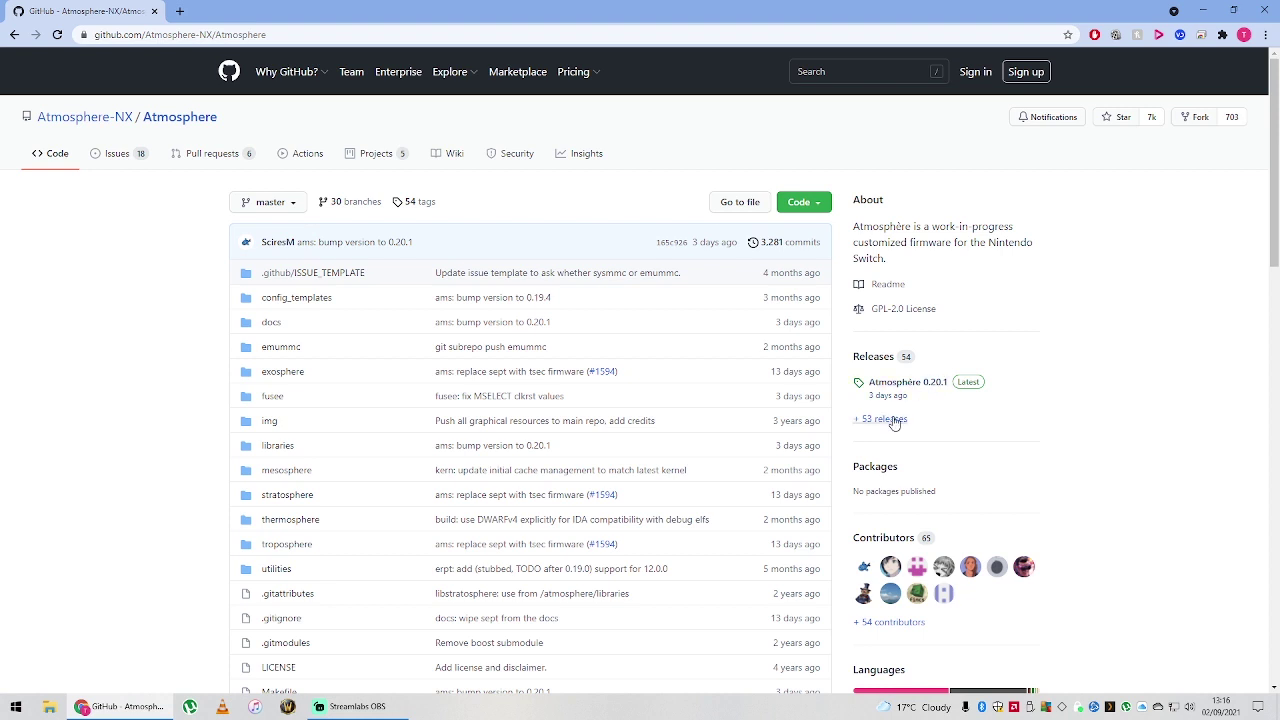
{"action": "left_click", "coordinate": [873, 362]}
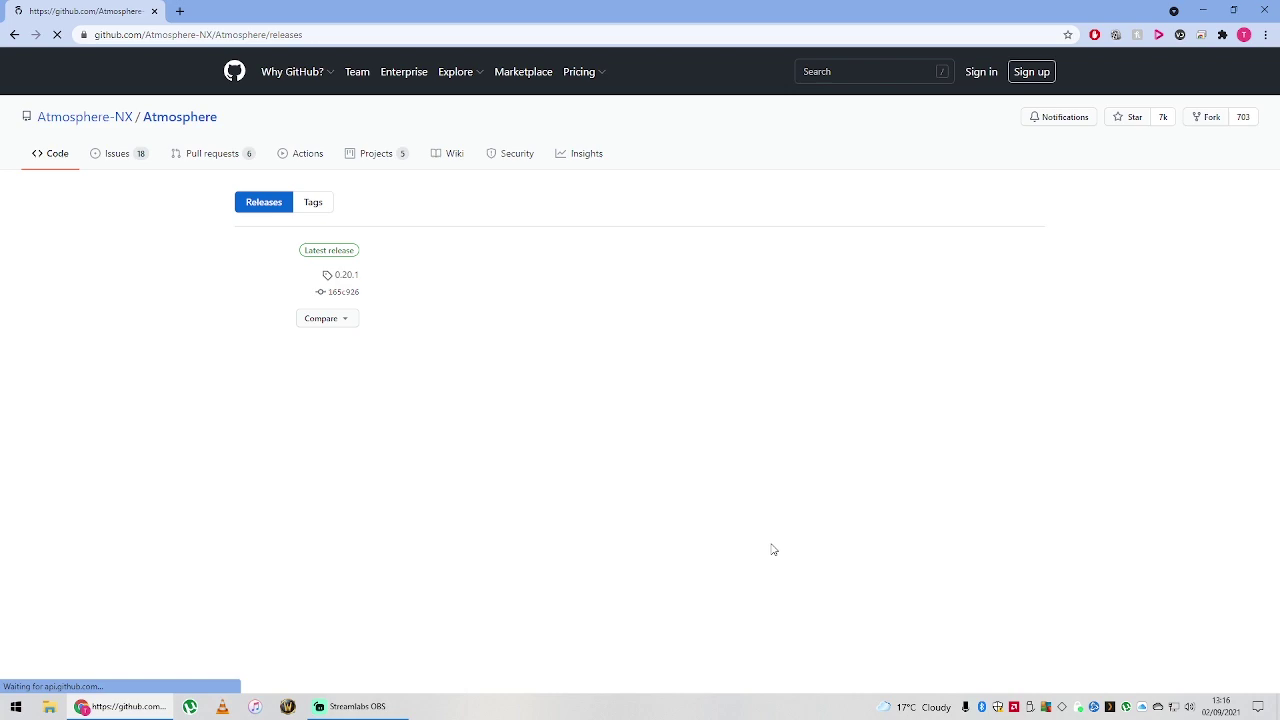
{"action": "scroll", "coordinate": [1015, 551], "scroll_direction": "down", "scroll_amount": 3}
{"action": "scroll", "coordinate": [1015, 551], "scroll_direction": "down", "scroll_amount": 5}
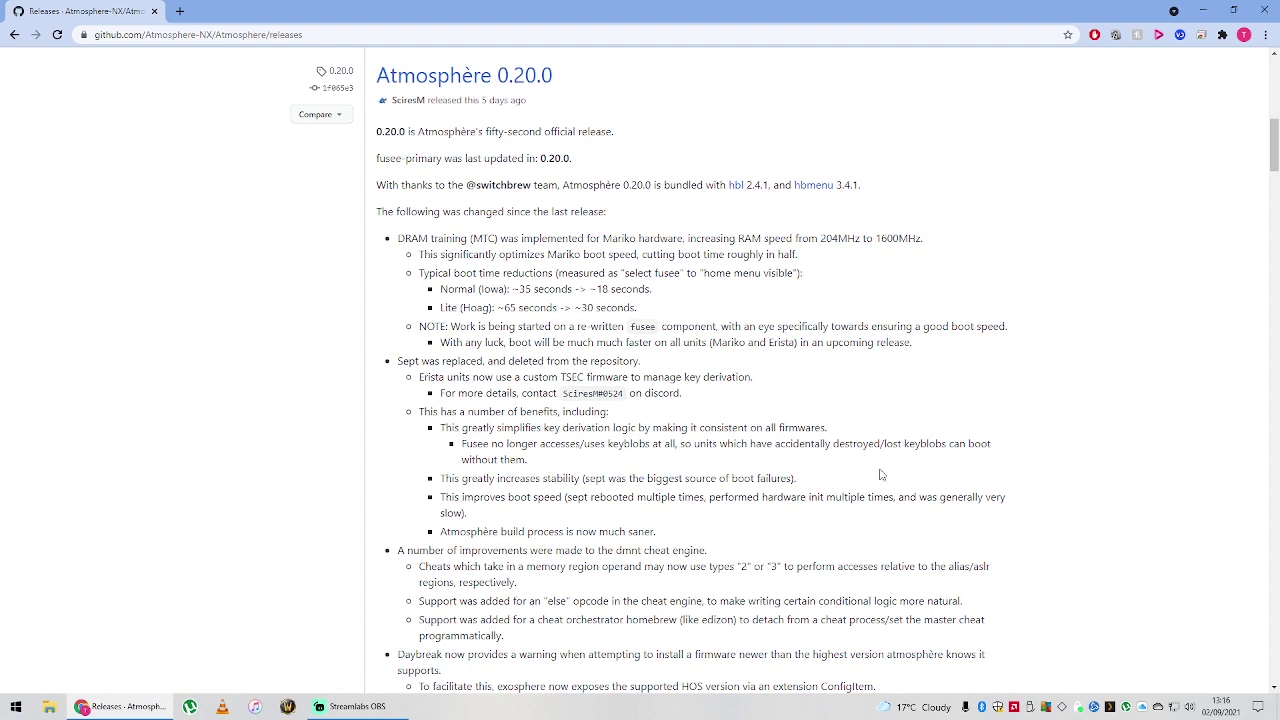
- Look over the release date and the full list of changes in the Atmosphère 0.20.0 notes
{"action": "left_click_drag", "start_coordinate": [528, 103], "coordinate": [489, 101]}
{"action": "left_click", "coordinate": [573, 118]}
{"action": "left_click_drag", "start_coordinate": [381, 212], "coordinate": [610, 680]}
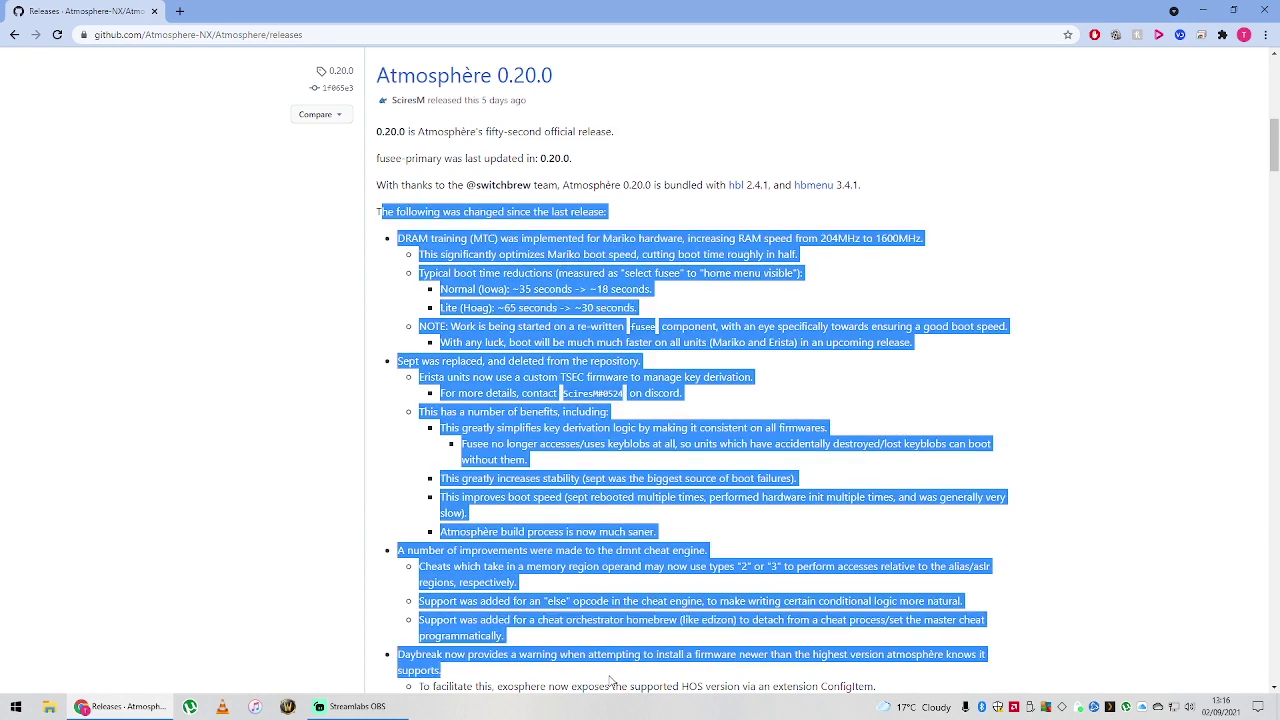
{"action": "scroll", "coordinate": [606, 677], "scroll_direction": "down", "scroll_amount": 3}
{"action": "scroll", "coordinate": [606, 677], "scroll_direction": "up", "scroll_amount": 3}
{"action": "left_click", "coordinate": [603, 580]}
{"action": "scroll", "coordinate": [603, 580], "scroll_direction": "down", "scroll_amount": 1}
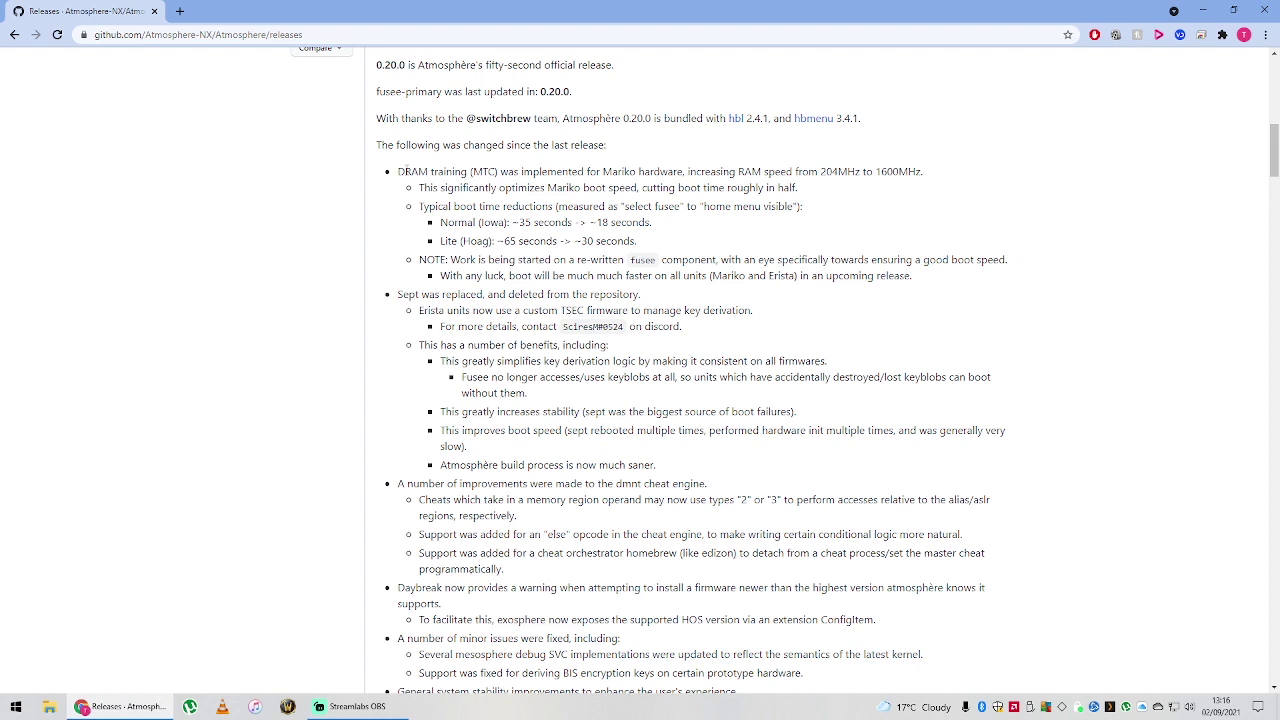
- Read the 0.20.0 notes on DRAM training for Mariko hardware, including the RAM speed and boot time changes
{"action": "left_click_drag", "start_coordinate": [399, 171], "coordinate": [535, 172]}
{"action": "left_click", "coordinate": [701, 190]}
{"action": "double_click", "coordinate": [842, 172]}
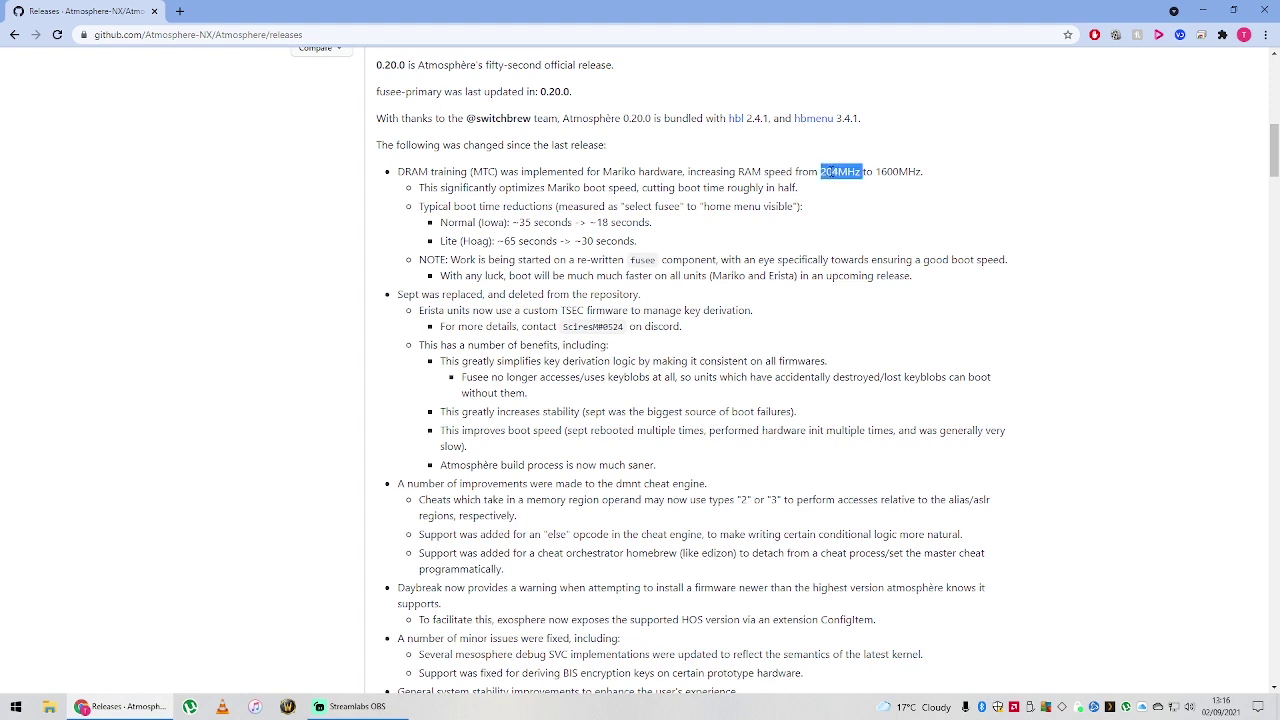
{"action": "double_click", "coordinate": [898, 172]}
{"action": "left_click", "coordinate": [909, 195]}
{"action": "left_click_drag", "start_coordinate": [625, 206], "coordinate": [800, 207]}
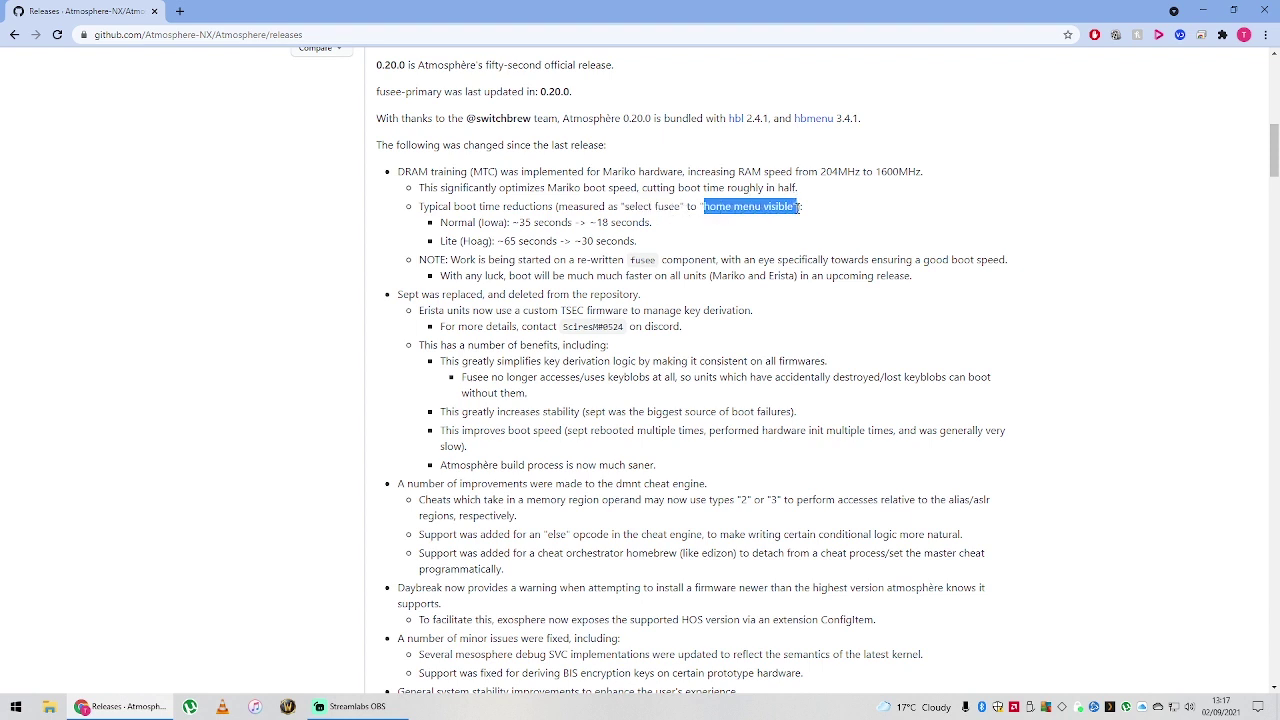
{"action": "left_click", "coordinate": [857, 211]}
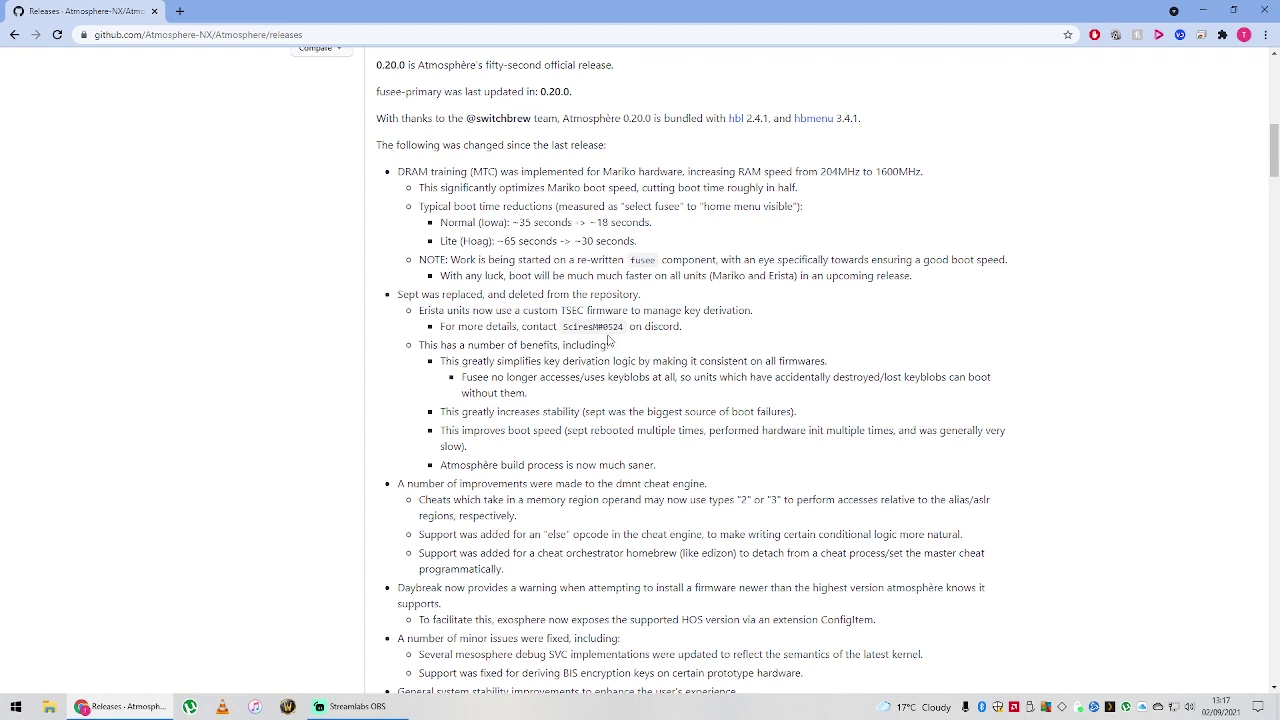
{"action": "double_click", "coordinate": [621, 175]}
{"action": "left_click", "coordinate": [625, 178]}
- Read the 0.20.0 notes on the replacement of Sept and how fusee handles destroyed or lost keyblobs
{"action": "left_click_drag", "start_coordinate": [452, 296], "coordinate": [518, 296]}
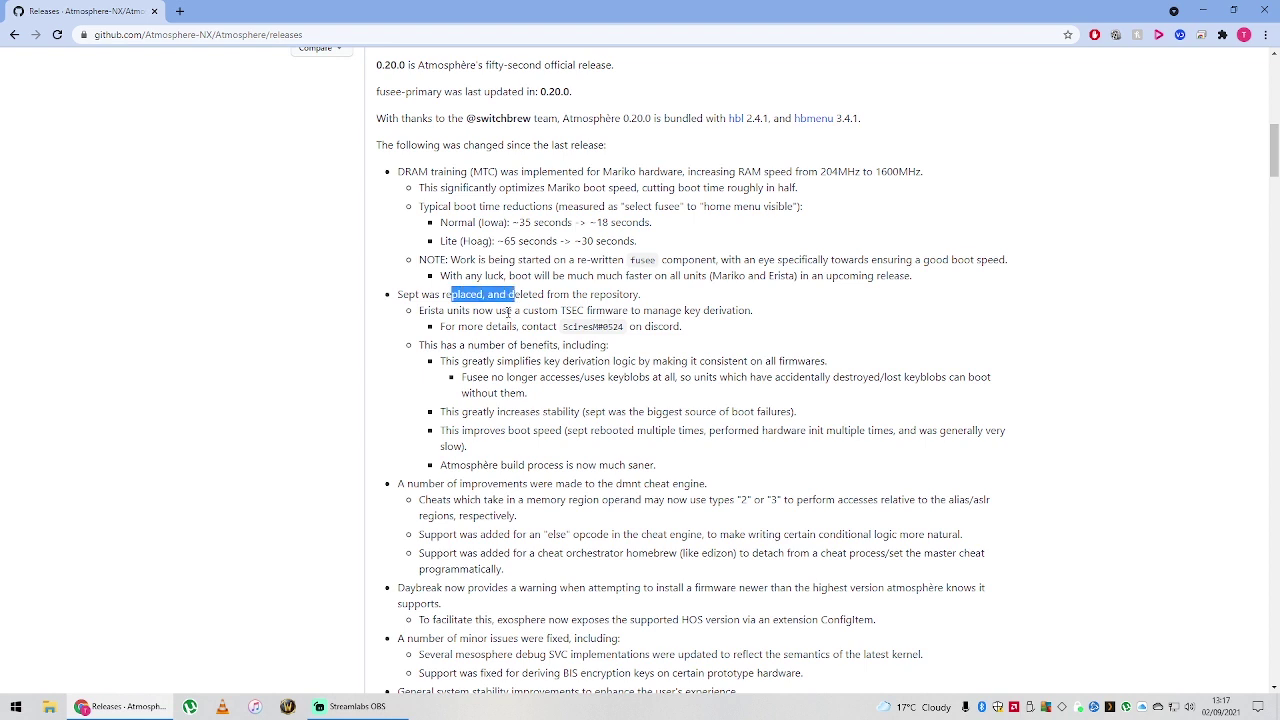
{"action": "left_click", "coordinate": [508, 313]}
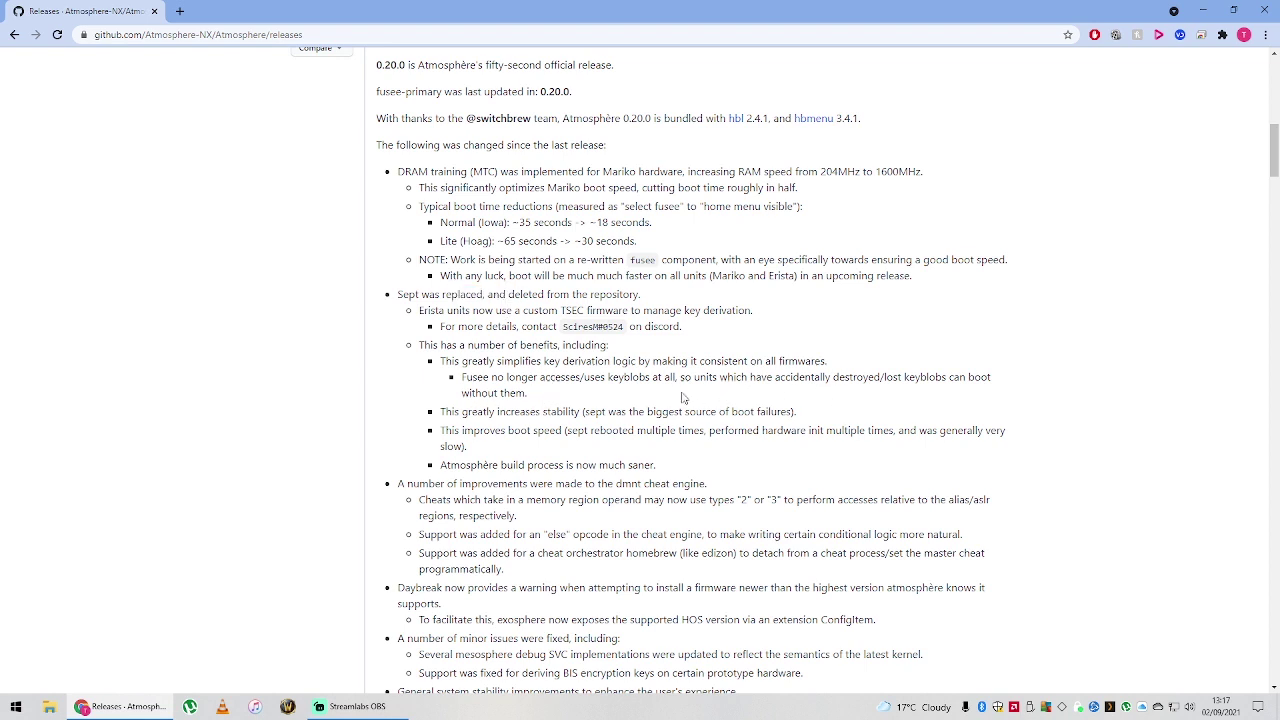
{"action": "double_click", "coordinate": [630, 378]}
{"action": "left_click", "coordinate": [896, 378]}
{"action": "left_click_drag", "start_coordinate": [775, 378], "coordinate": [884, 378]}
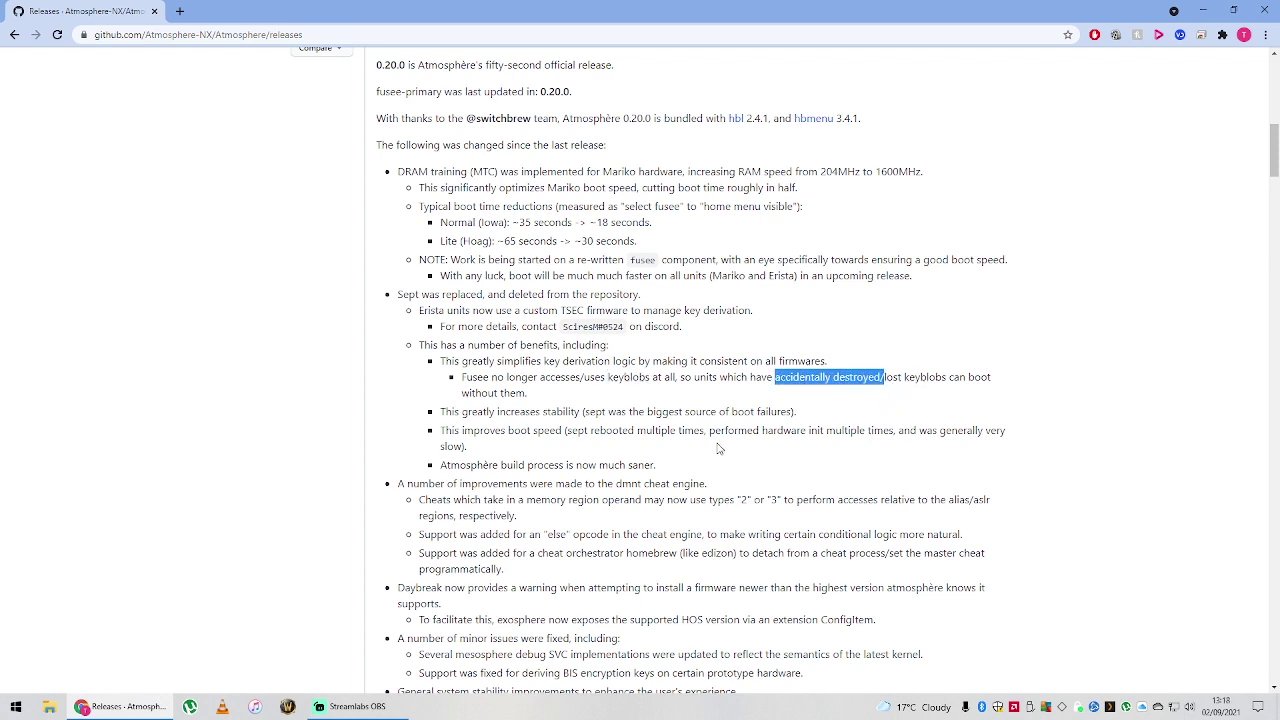
{"action": "left_click", "coordinate": [718, 448]}
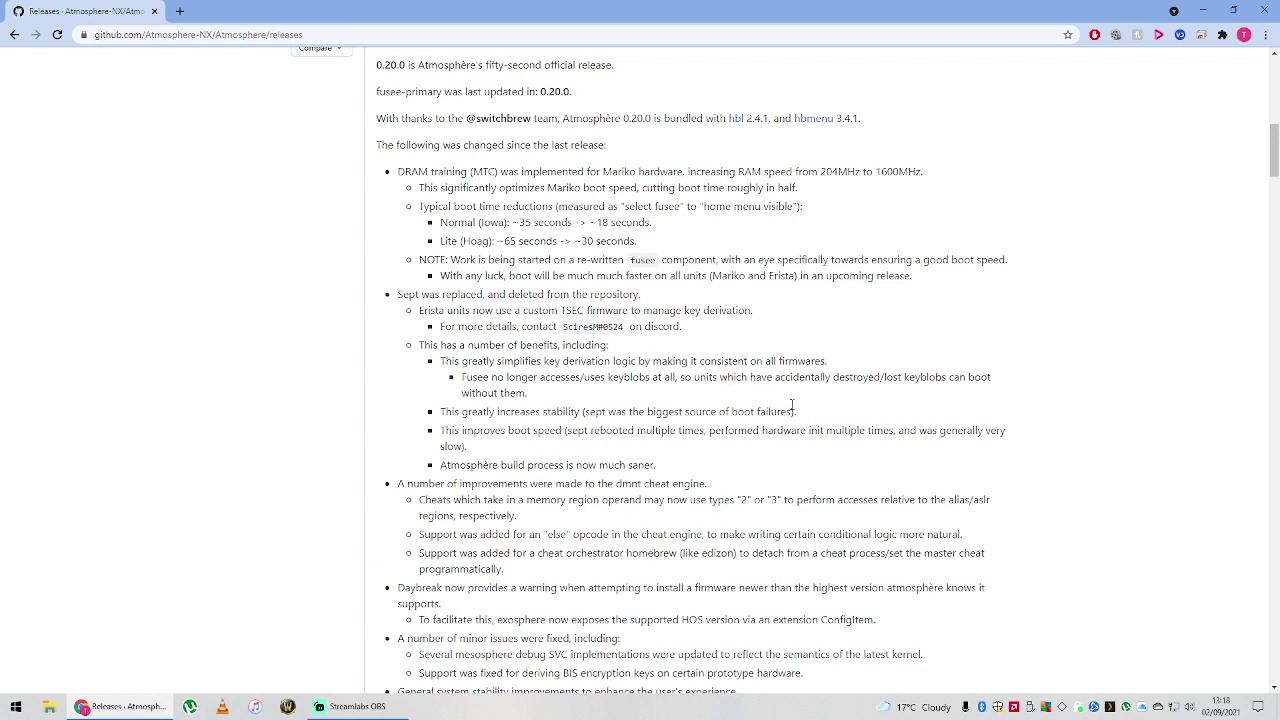
- Read the 0.20.0 notes on the dmnt cheat engine improvements
{"action": "scroll", "coordinate": [650, 549], "scroll_direction": "down", "scroll_amount": 1}
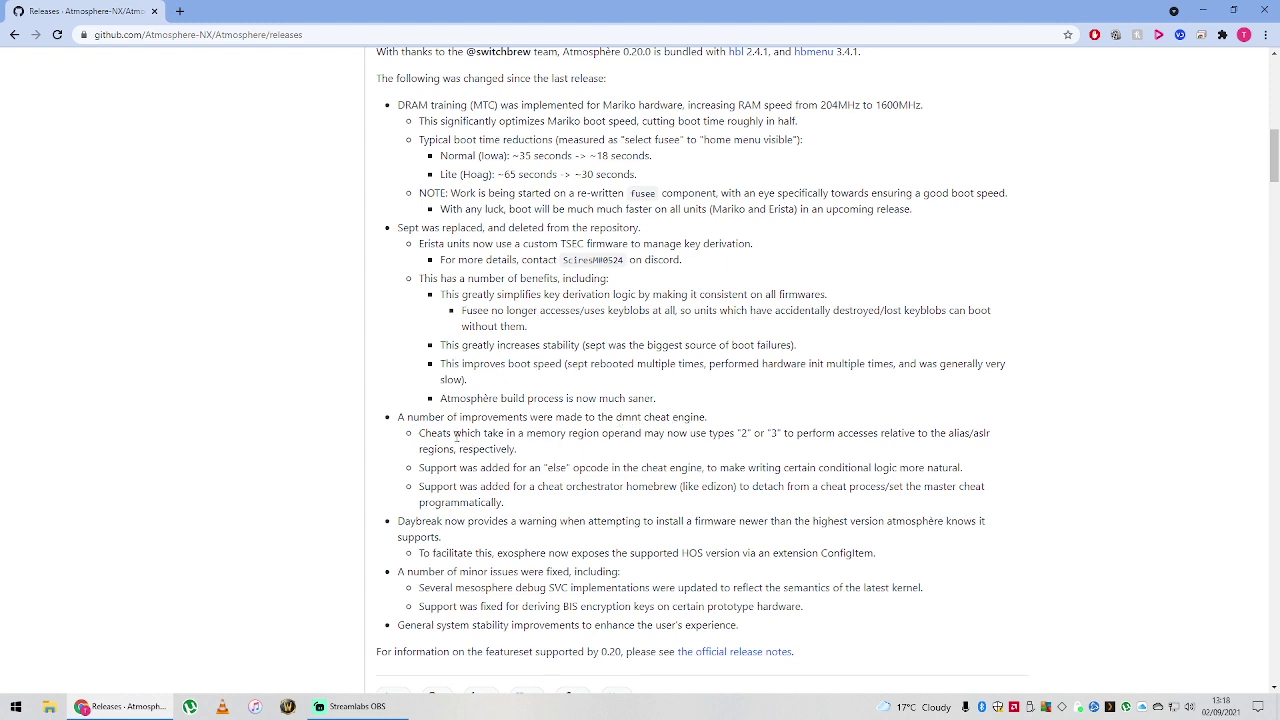
{"action": "left_click_drag", "start_coordinate": [470, 436], "coordinate": [641, 436]}
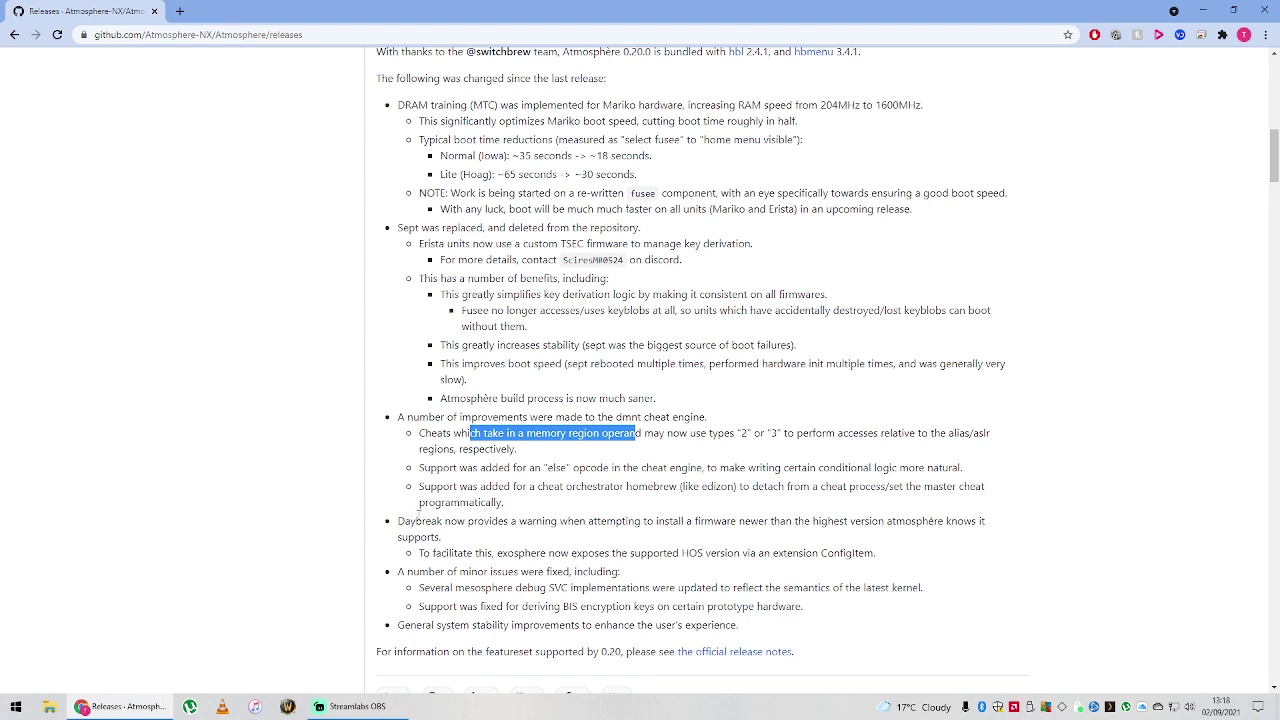
{"action": "scroll", "coordinate": [517, 470], "scroll_direction": "down", "scroll_amount": 1}
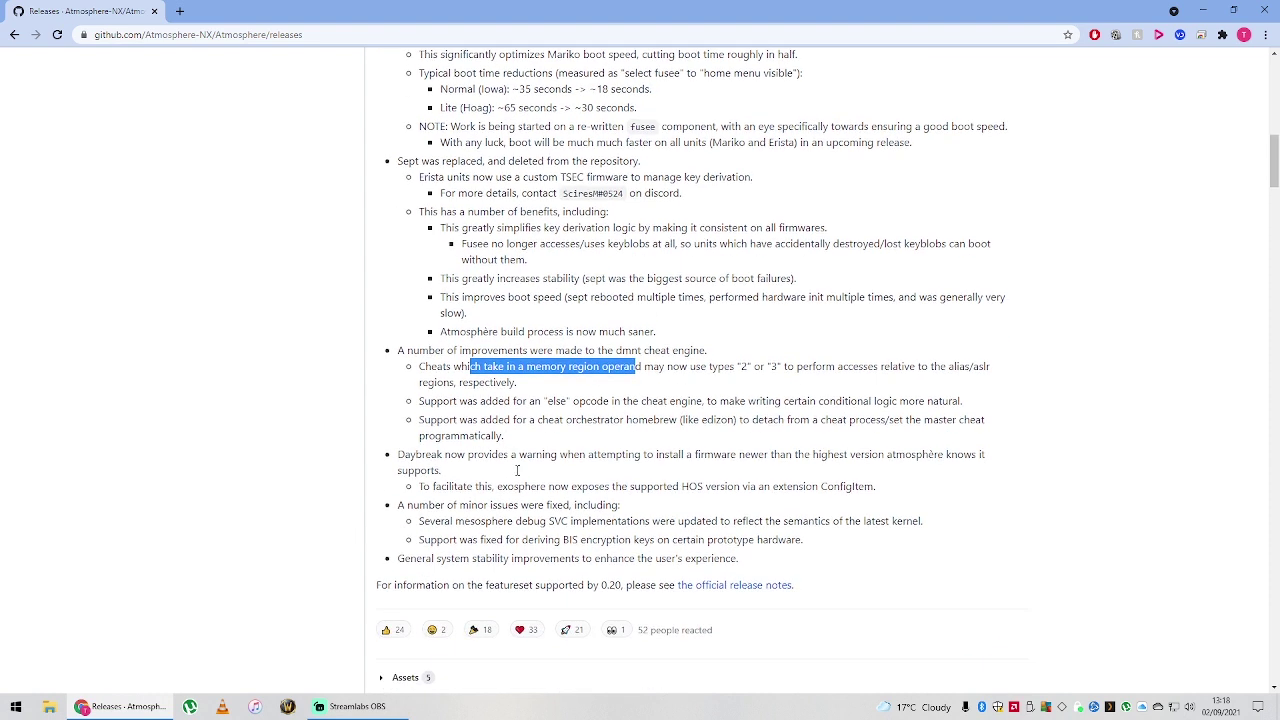
{"action": "left_click", "coordinate": [592, 420]}
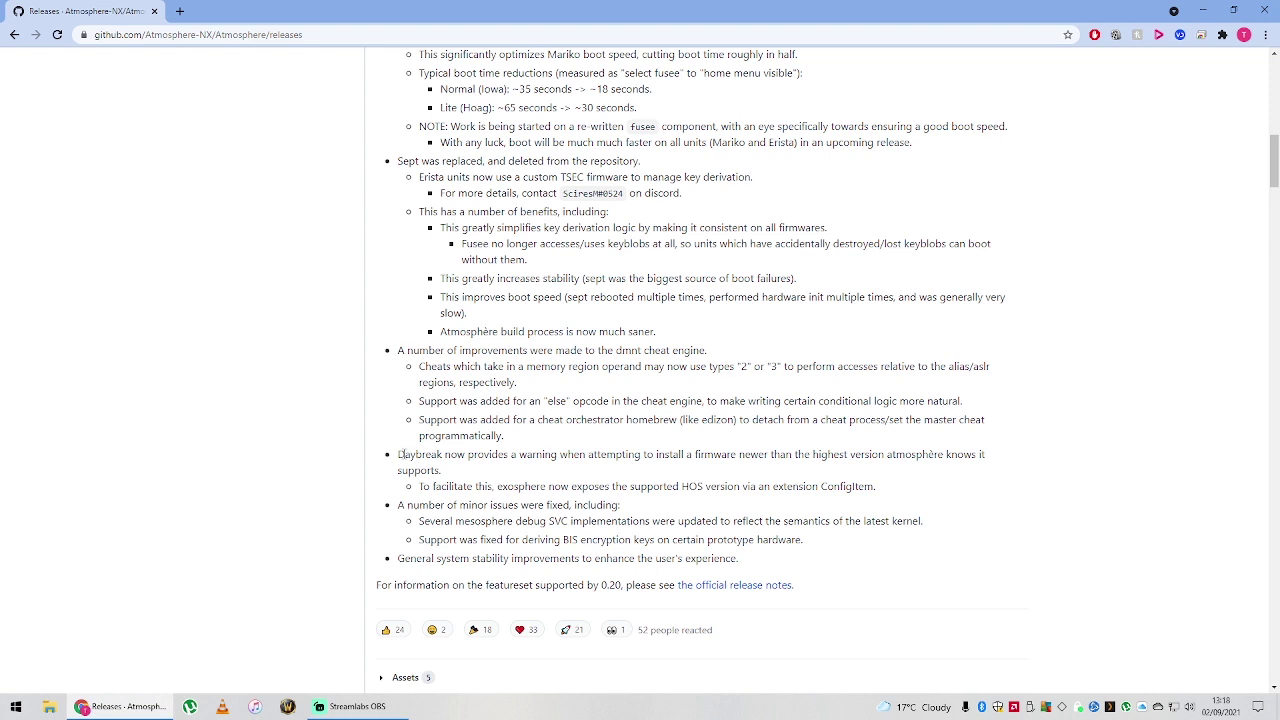
- Examine the 0.20.0 notes on the Daybreak firmware warning, the minor issue fixes and the general stability improvements
{"action": "left_click_drag", "start_coordinate": [404, 455], "coordinate": [692, 456]}
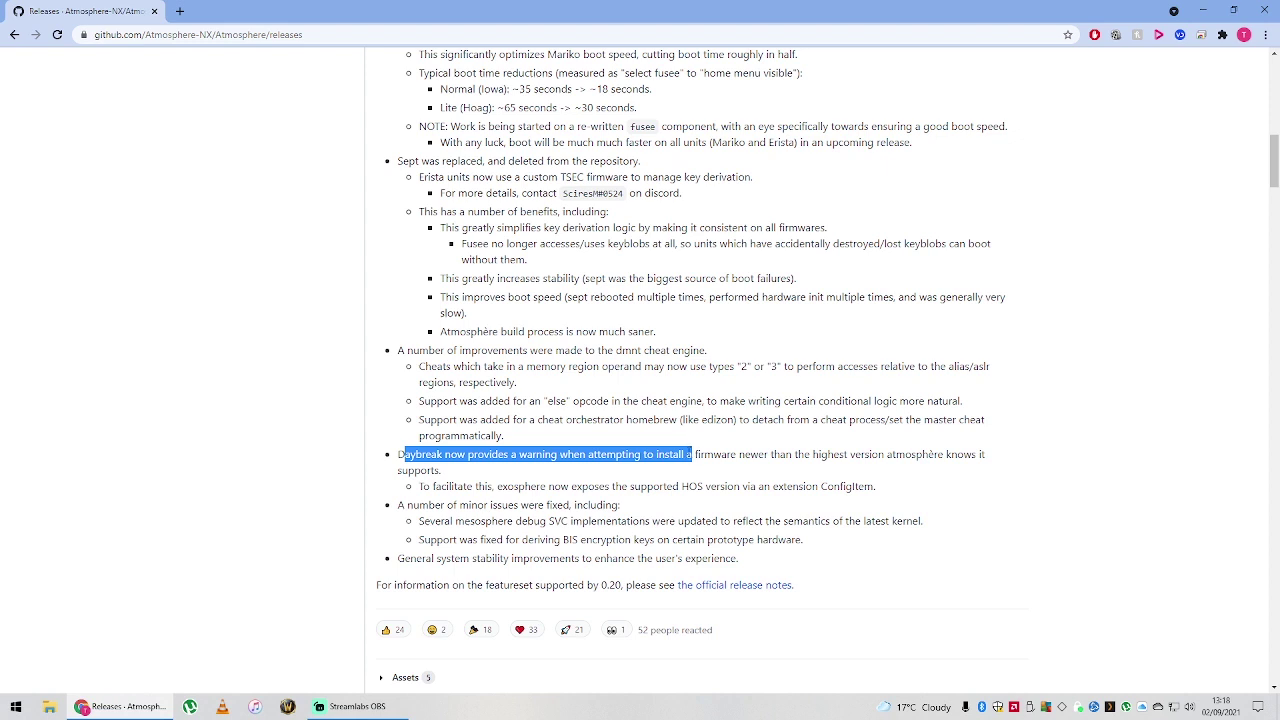
{"action": "left_click", "coordinate": [684, 472]}
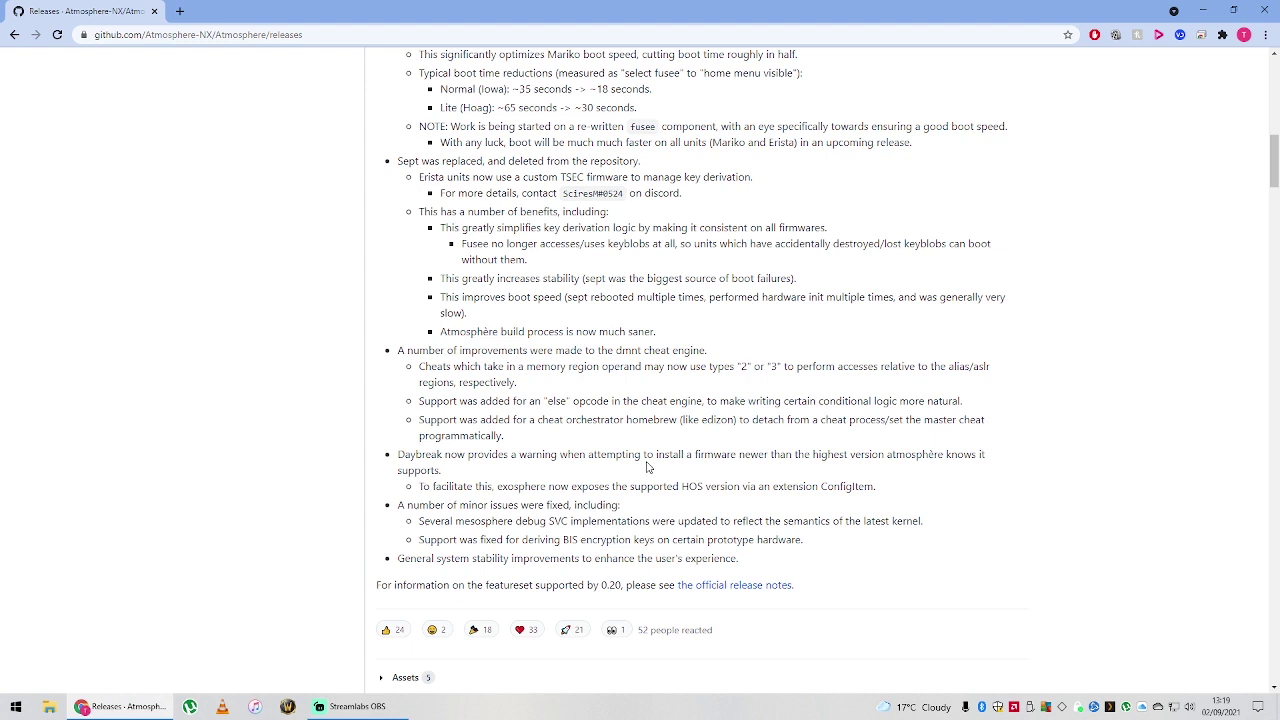
{"action": "left_click_drag", "start_coordinate": [434, 507], "coordinate": [577, 506]}
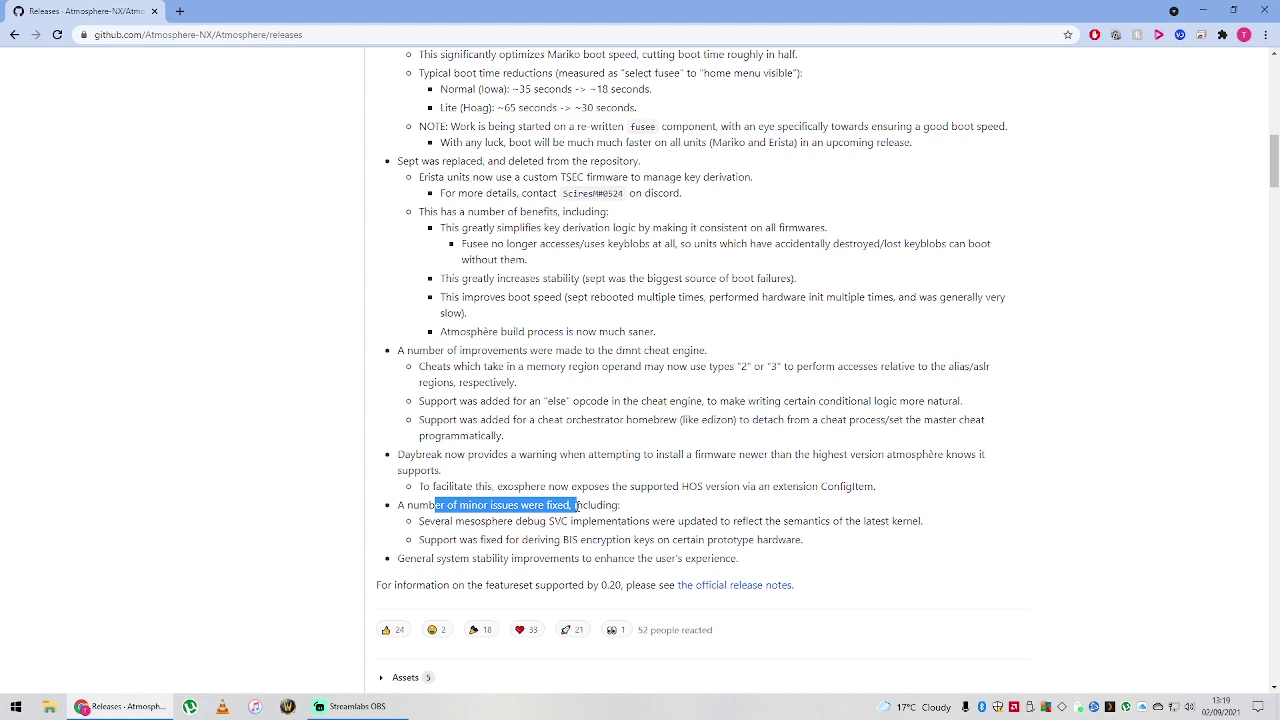
{"action": "left_click", "coordinate": [513, 521]}
{"action": "left_click_drag", "start_coordinate": [491, 521], "coordinate": [846, 542]}
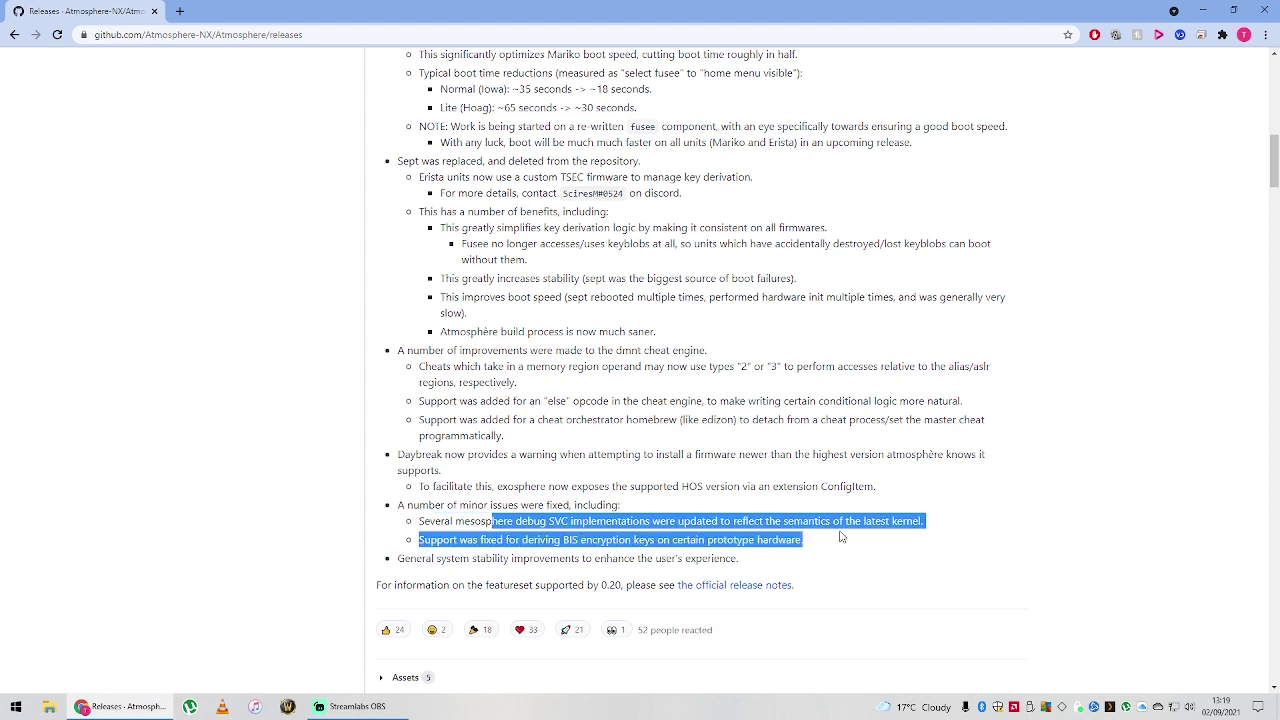
{"action": "left_click", "coordinate": [537, 578]}
{"action": "double_click", "coordinate": [546, 561]}
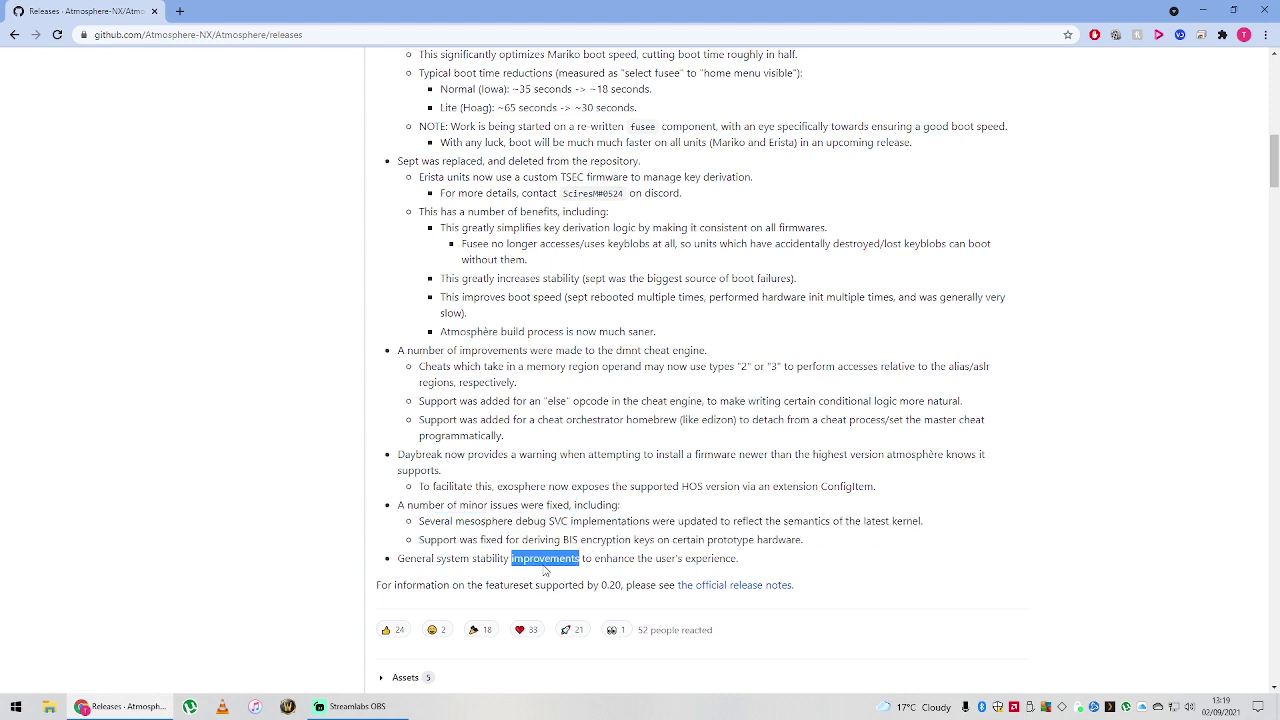
{"action": "left_click", "coordinate": [618, 555]}
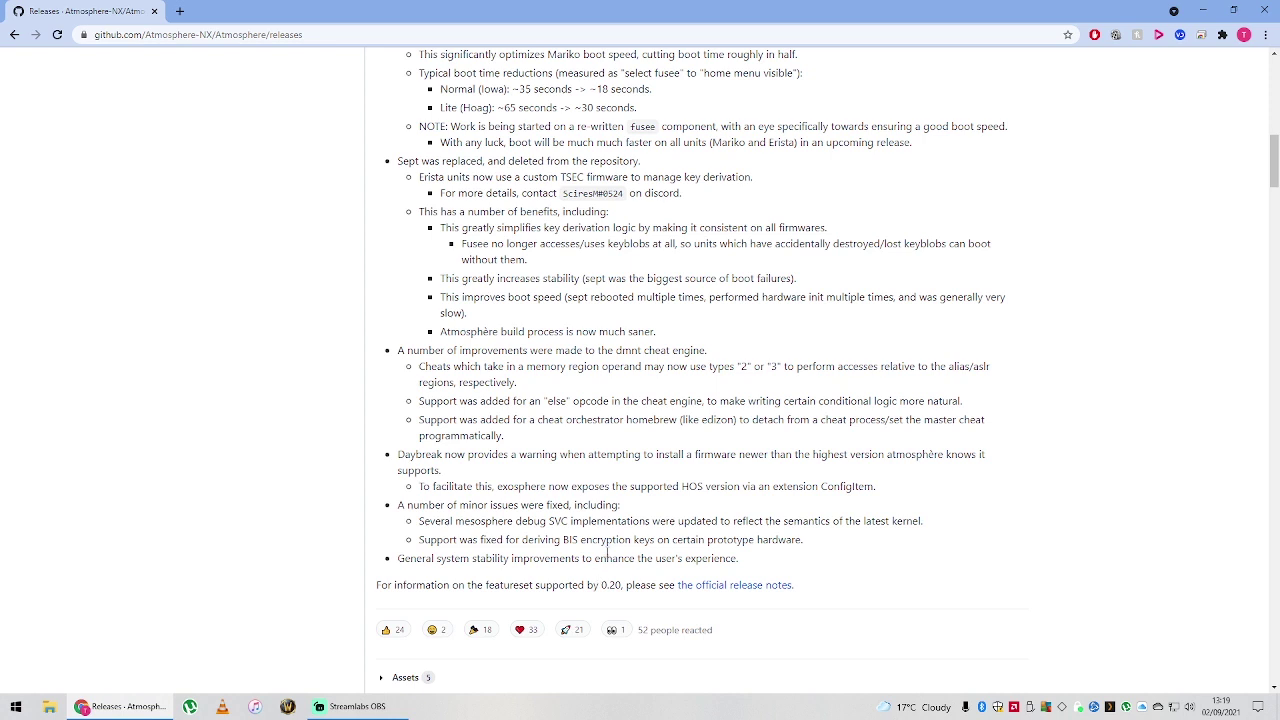
- Review the Daybreak warning and its exosphere ConfigItem note in the 0.20.0 changes again
{"action": "scroll", "coordinate": [600, 577], "scroll_direction": "up", "scroll_amount": 1}
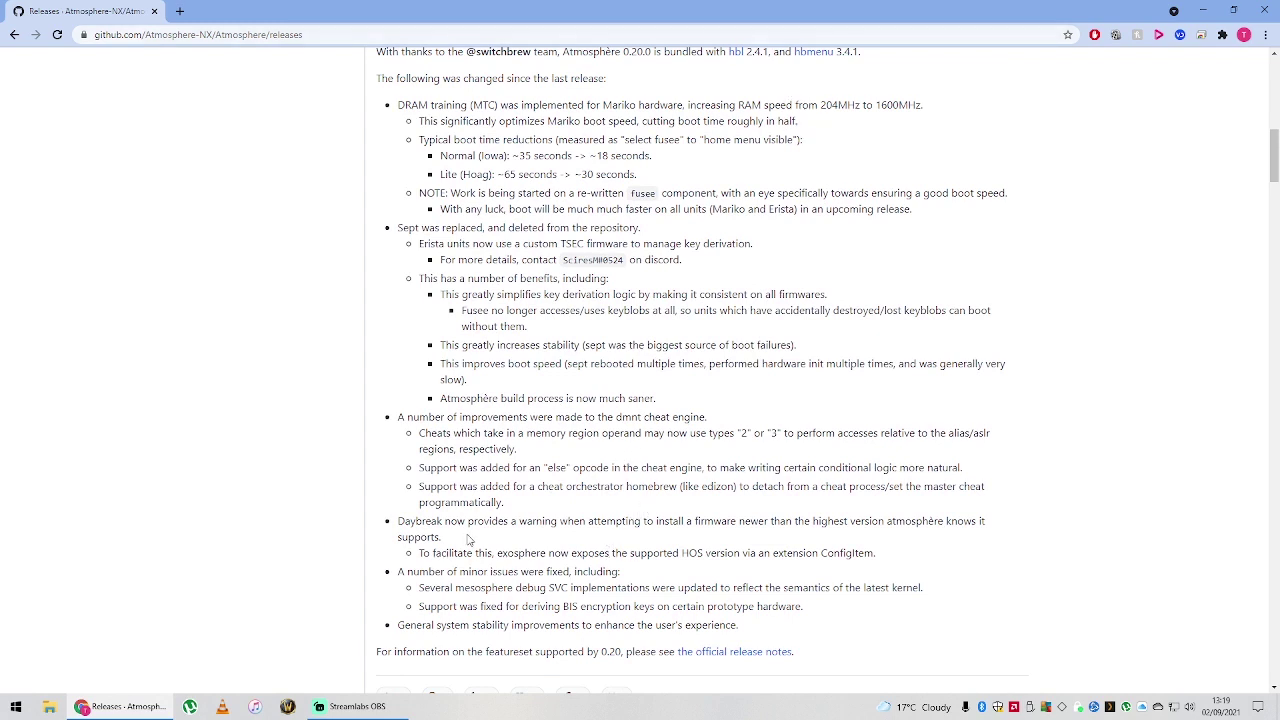
{"action": "left_click_drag", "start_coordinate": [498, 521], "coordinate": [862, 552]}
{"action": "left_click", "coordinate": [965, 539]}
- Return to the 0.20.1 release and read its note on the Mariko MTC frequency error
{"action": "scroll", "coordinate": [848, 456], "scroll_direction": "up", "scroll_amount": 1}
{"action": "scroll", "coordinate": [828, 493], "scroll_direction": "up", "scroll_amount": 6}
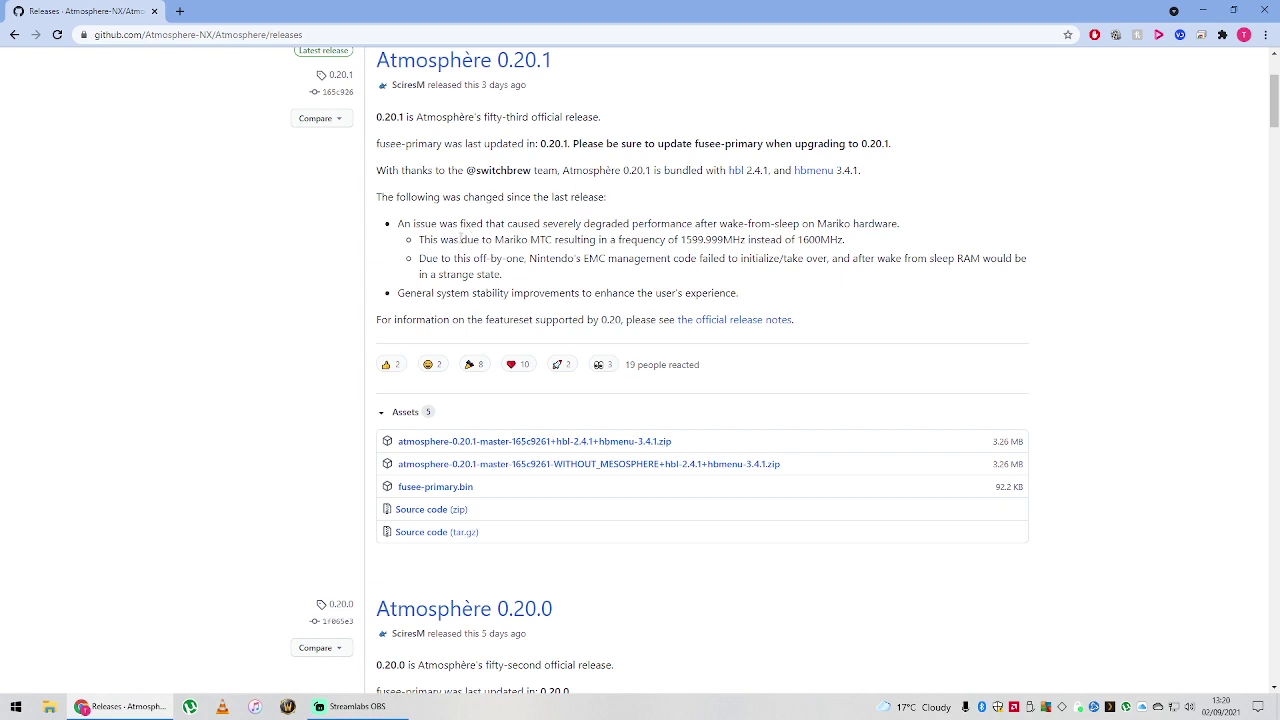
{"action": "left_click_drag", "start_coordinate": [460, 238], "coordinate": [660, 241]}
{"action": "left_click", "coordinate": [657, 240]}
{"action": "left_click_drag", "start_coordinate": [681, 240], "coordinate": [706, 240]}
{"action": "left_click", "coordinate": [708, 240]}
{"action": "double_click", "coordinate": [822, 240]}
{"action": "left_click", "coordinate": [842, 241]}
- Read the 0.20.1 notes on the EMC code failure after sleep and the general system stability improvements
{"action": "left_click_drag", "start_coordinate": [432, 263], "coordinate": [633, 283]}
{"action": "left_click", "coordinate": [653, 272]}
{"action": "double_click", "coordinate": [498, 274]}
{"action": "double_click", "coordinate": [713, 239]}
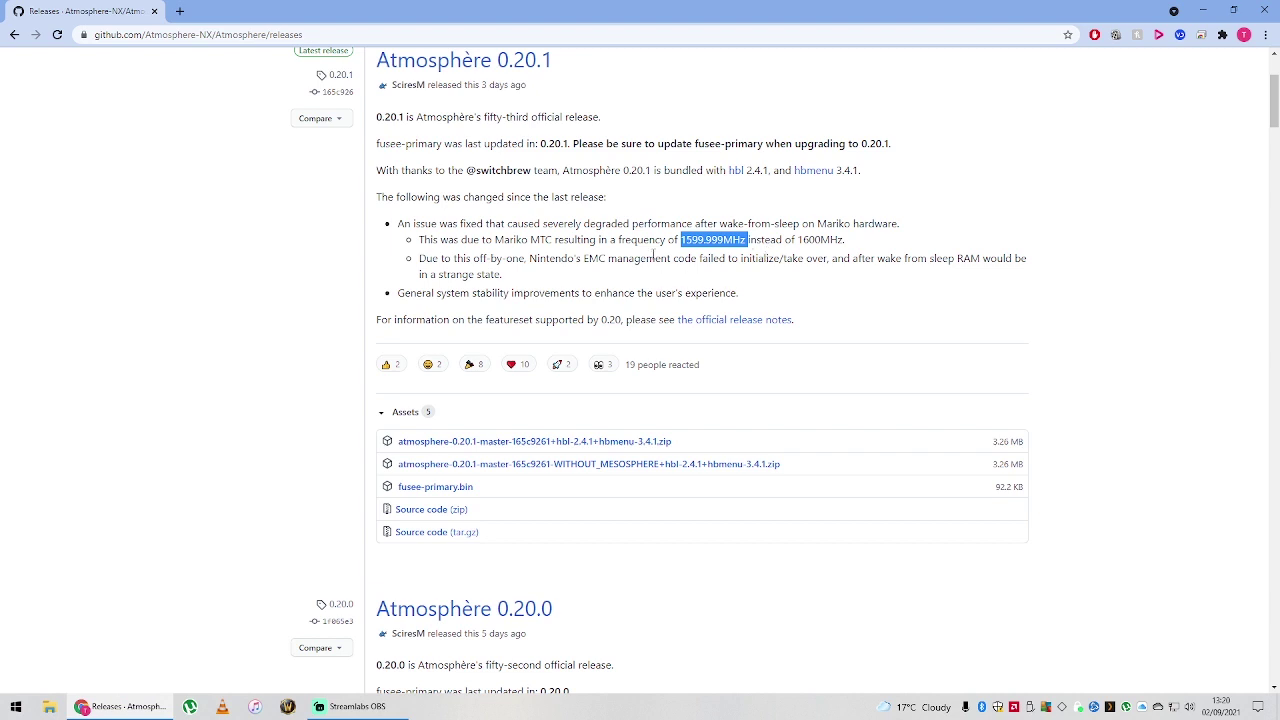
{"action": "left_click_drag", "start_coordinate": [396, 300], "coordinate": [770, 300]}
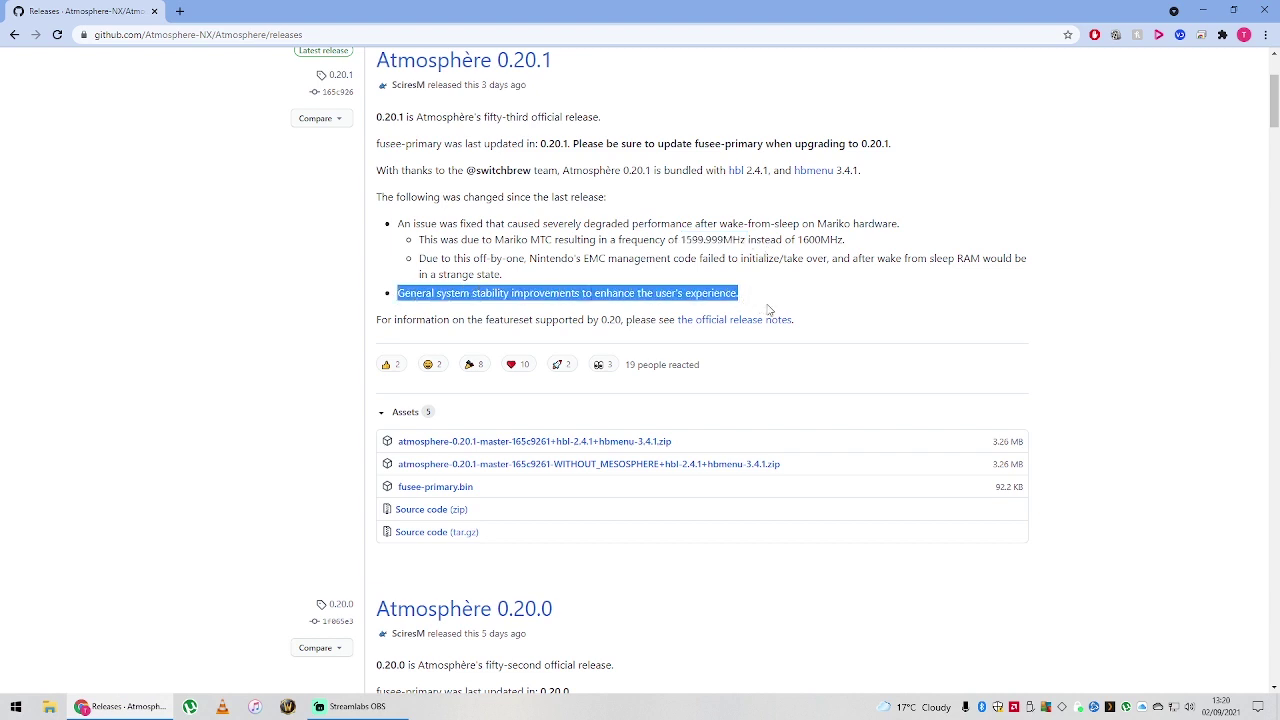
{"action": "left_click", "coordinate": [815, 302]}
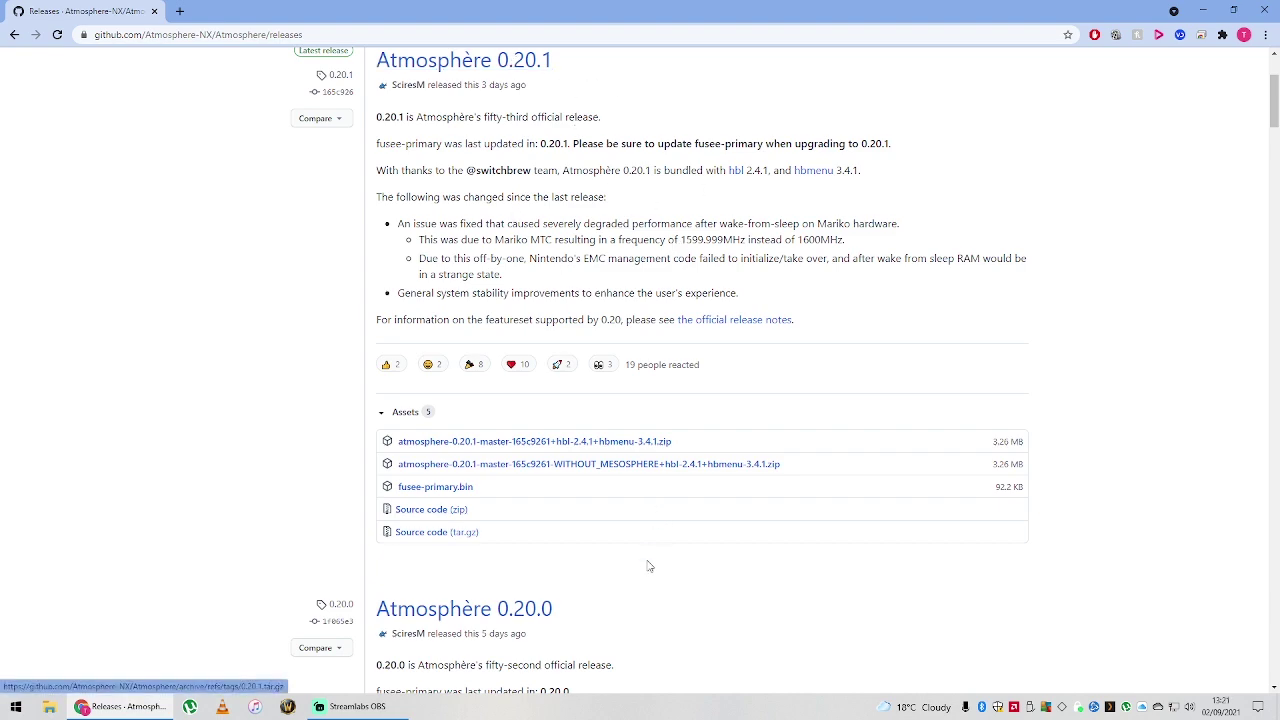
- Browse the releases list from 0.20.1 down to 0.19.5 and return to the 0.20.1 downloadable assets
{"action": "scroll", "coordinate": [650, 560], "scroll_direction": "down", "scroll_amount": 3}
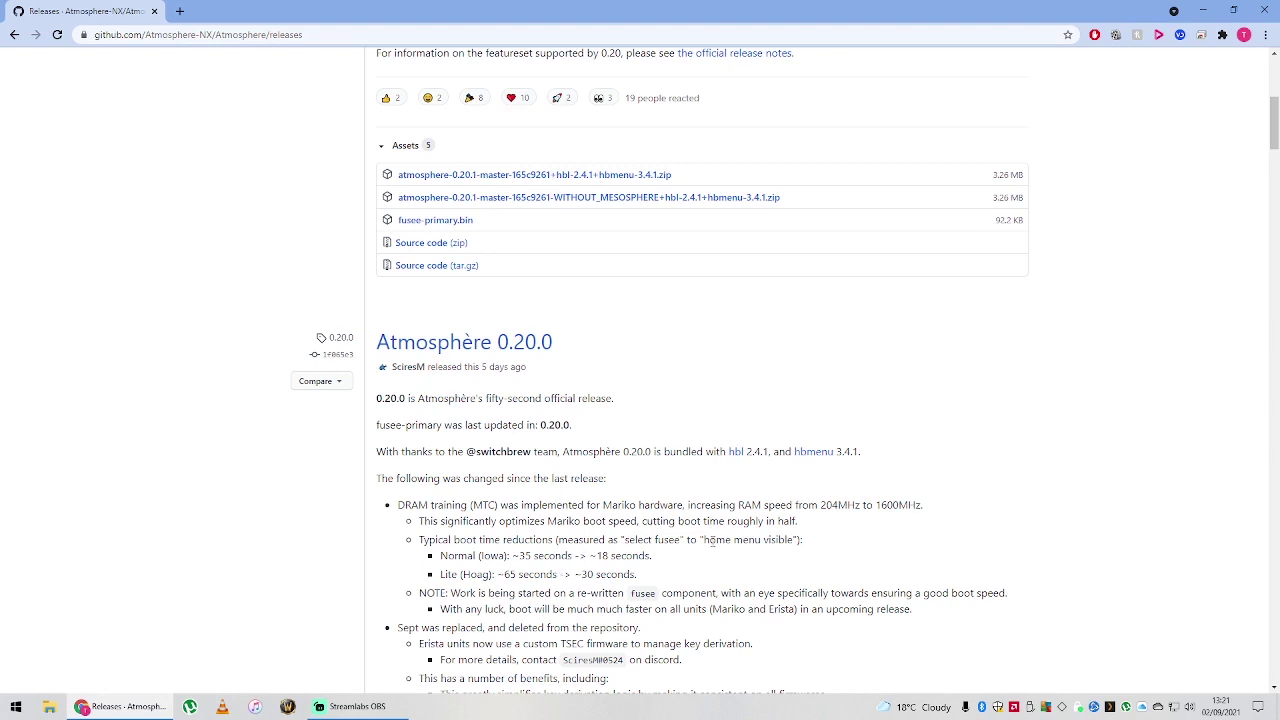
{"action": "scroll", "coordinate": [705, 540], "scroll_direction": "up", "scroll_amount": 4}
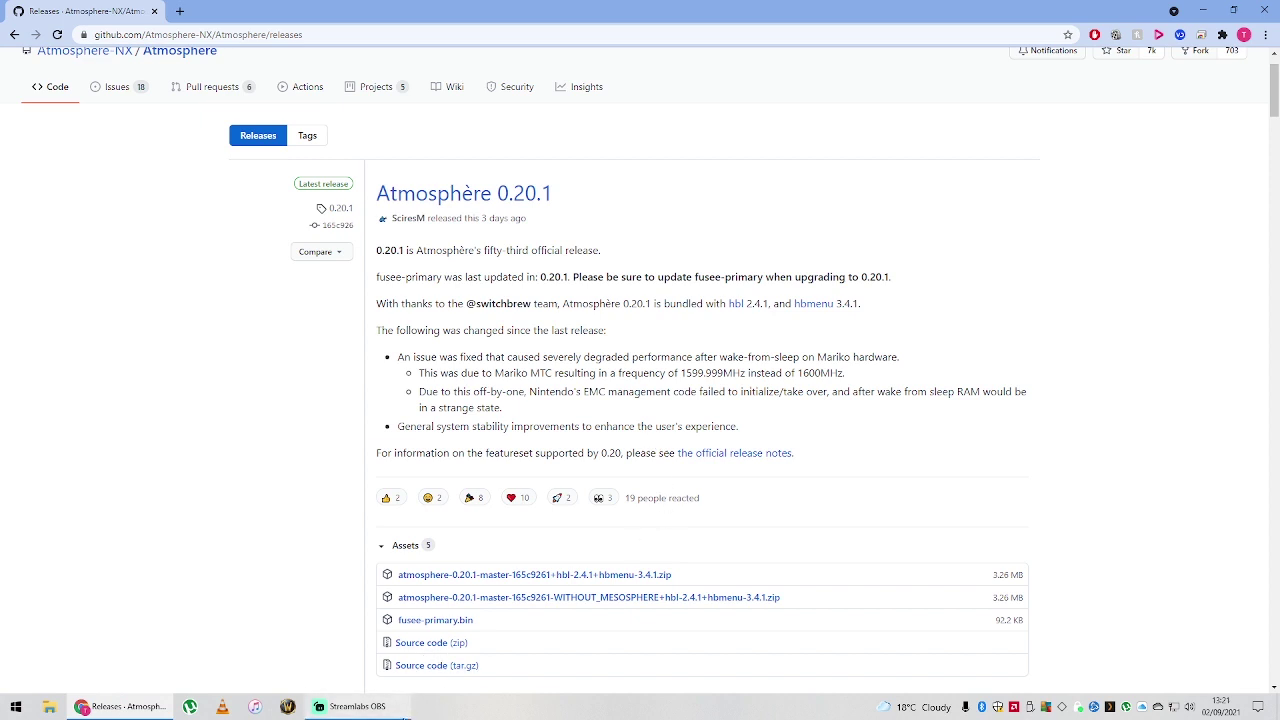
{"action": "mouse_move", "coordinate": [388, 712]}
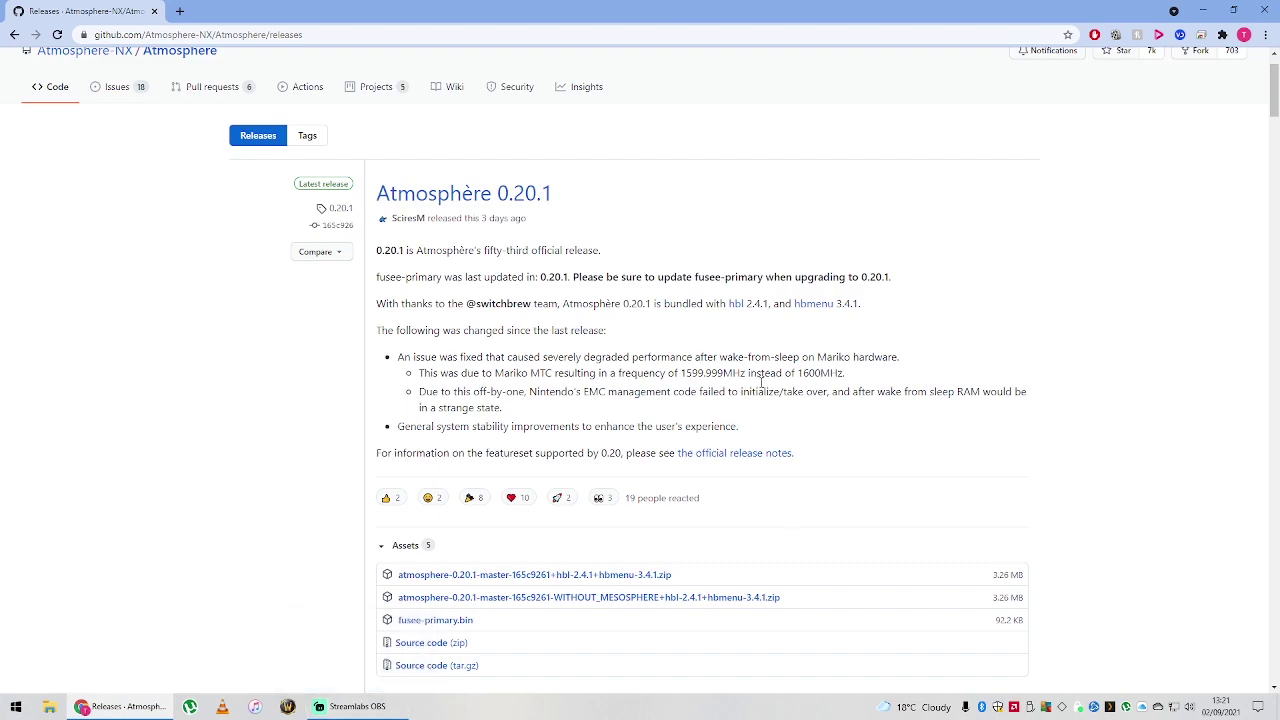
{"action": "scroll", "coordinate": [764, 511], "scroll_direction": "down", "scroll_amount": 15}
{"action": "scroll", "coordinate": [591, 354], "scroll_direction": "down", "scroll_amount": 1}
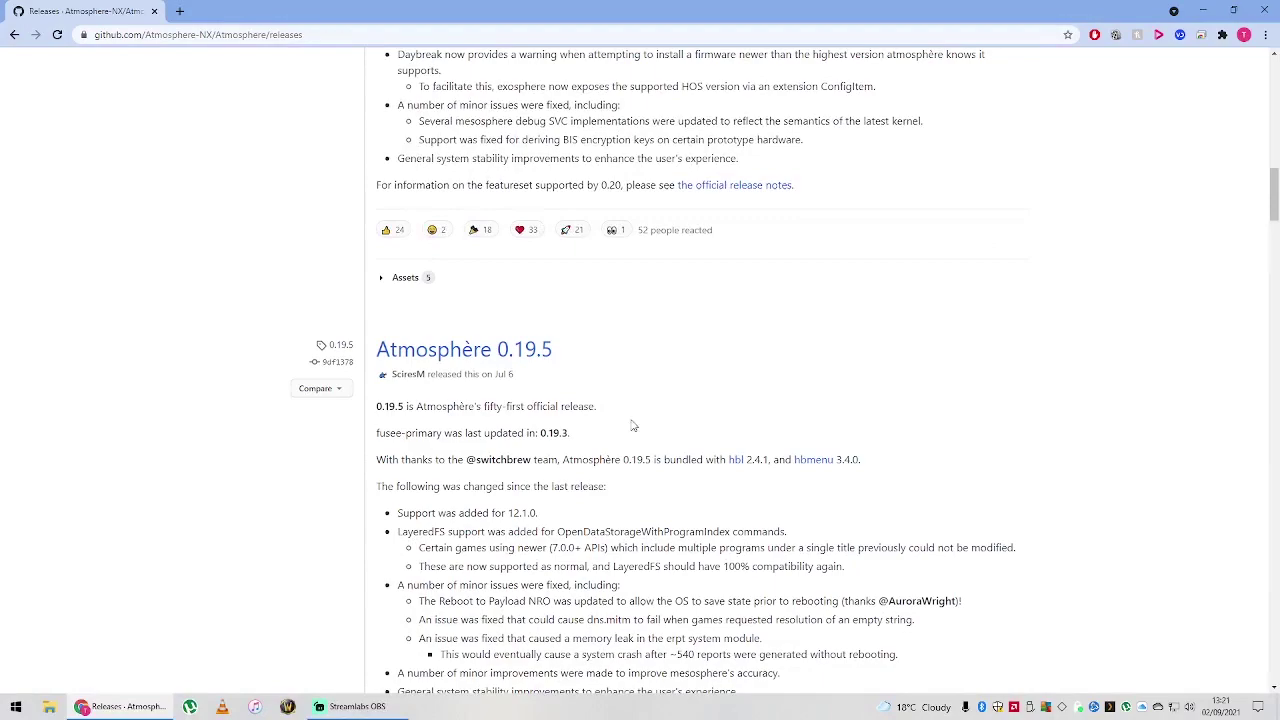
{"action": "scroll", "coordinate": [716, 568], "scroll_direction": "up", "scroll_amount": 7}
{"action": "scroll", "coordinate": [716, 568], "scroll_direction": "up", "scroll_amount": 3}
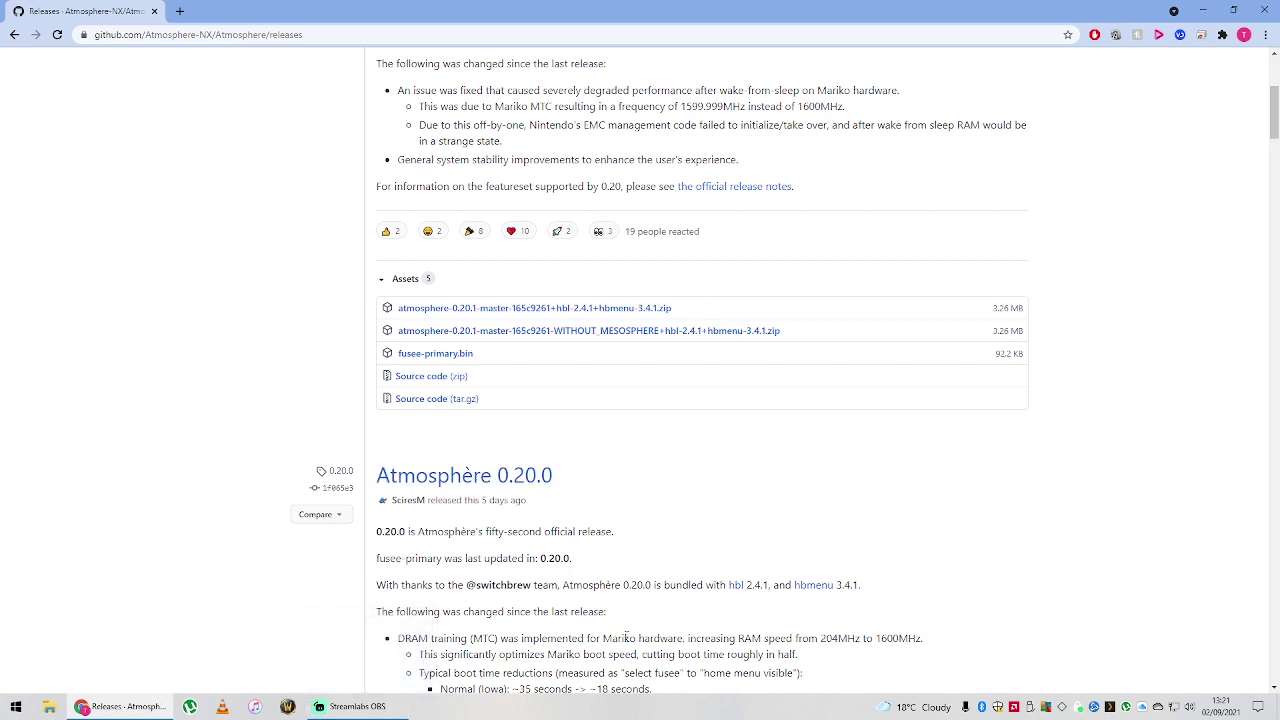
- Switch to Streamlabs OBS for the console view and launch All-in-One Switch Updater from the homebrew menu
{"action": "left_click", "coordinate": [370, 712]}
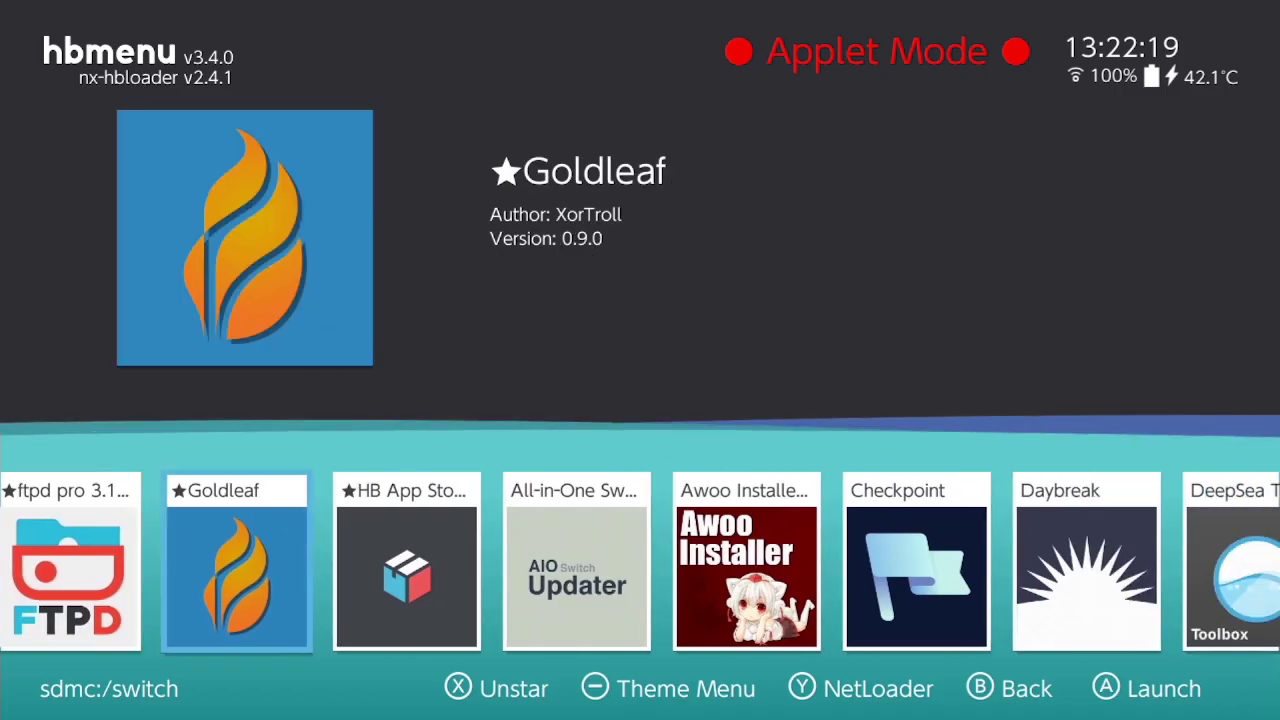
{"action": "key", "text": "Right"}
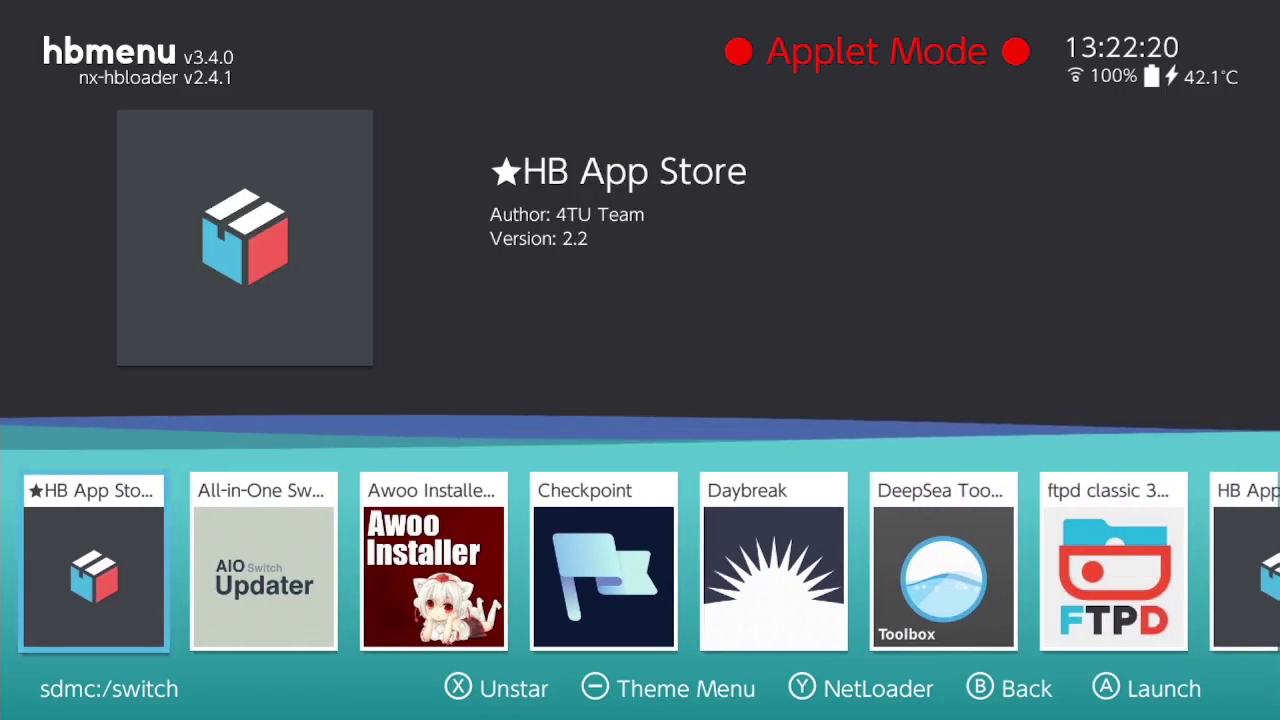
{"action": "key", "text": "x"}
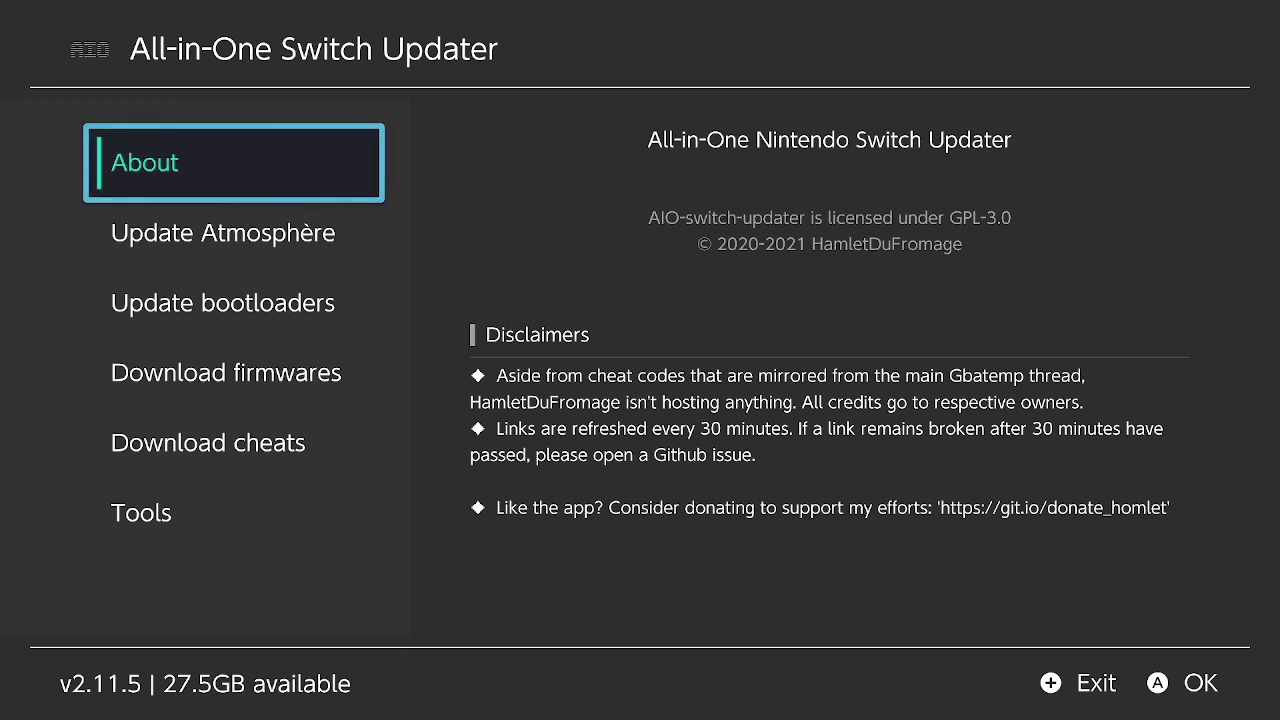
- Look through the Atmosphère and DeepSea packages offered for updating and choose atmosphere-0.20.1-master-165c9261+hbl-2.4.1+hbmenu-3.4.1.zip
{"action": "key", "text": "Down"}
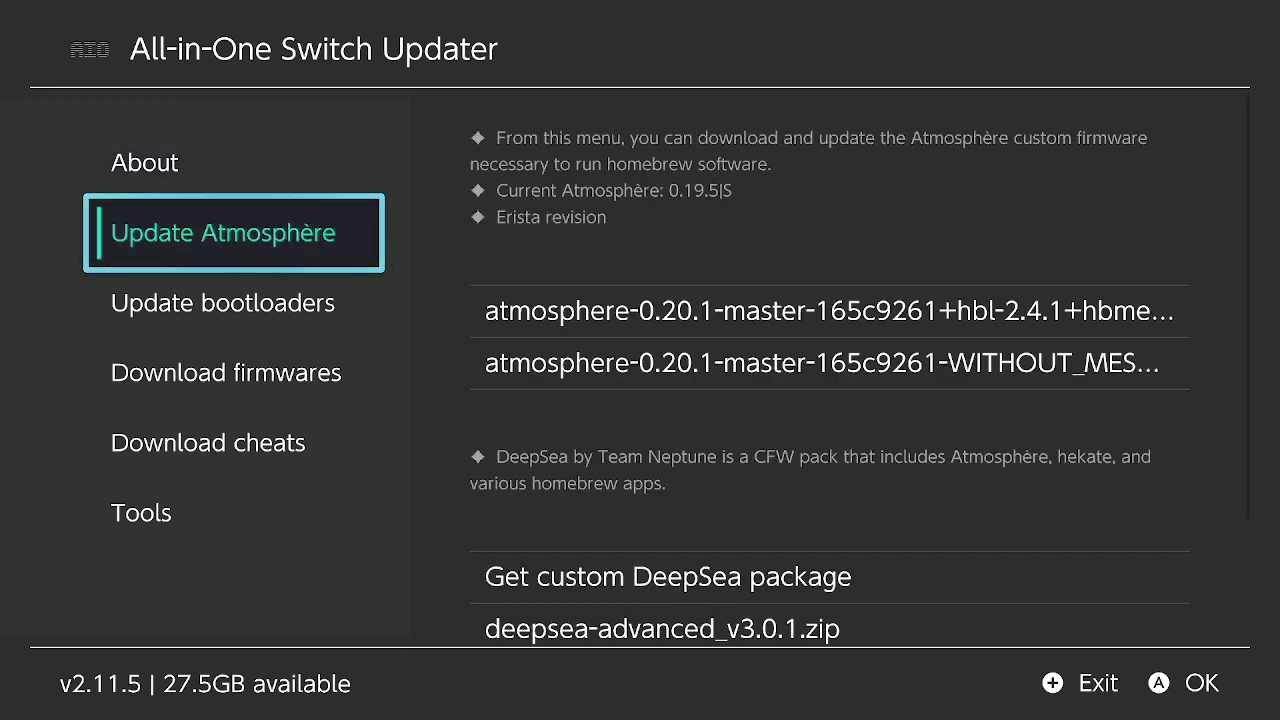
{"action": "key", "text": "Right"}
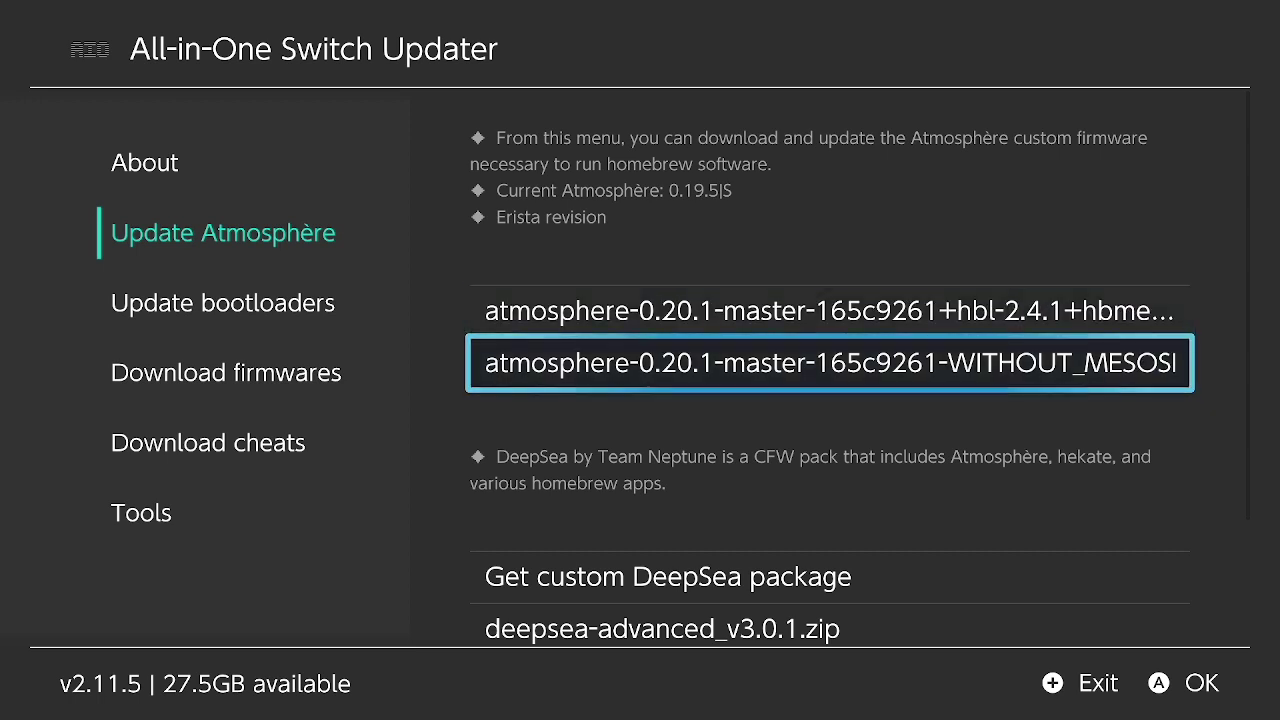
{"action": "key", "text": "Down"}
{"action": "key", "text": "Down"}
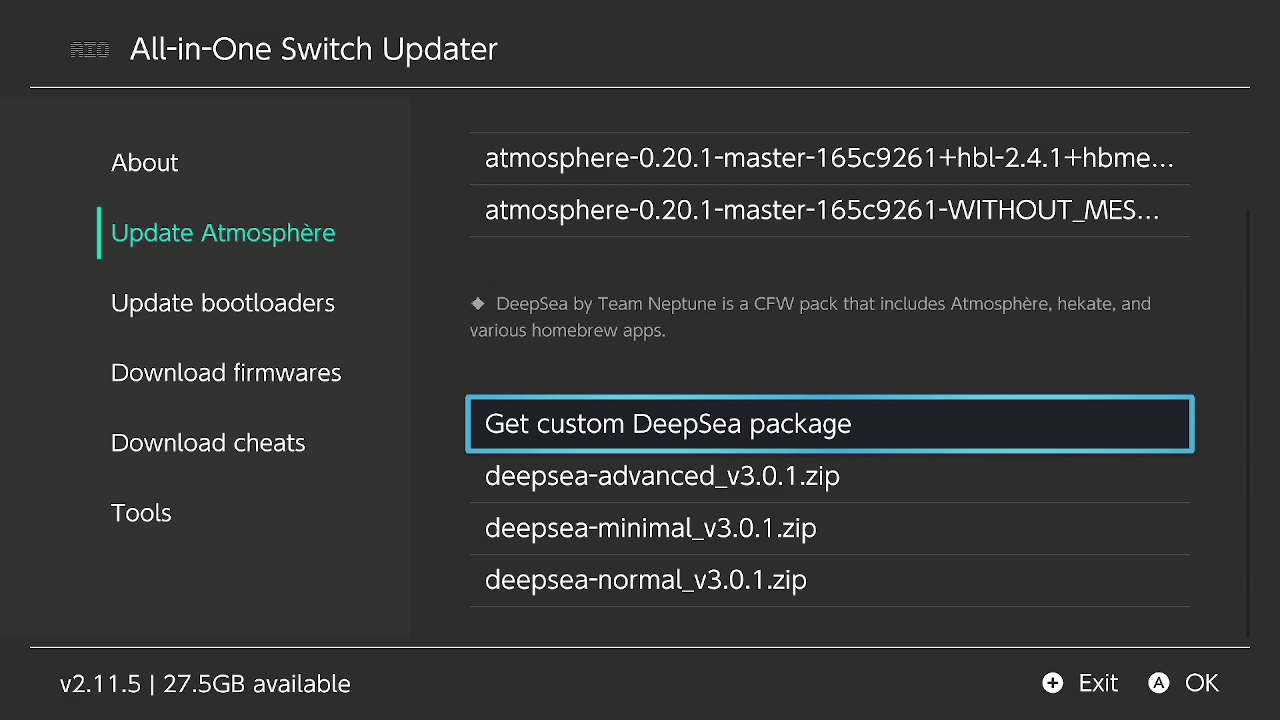
{"action": "key", "text": "Up"}
{"action": "key", "text": "Up"}
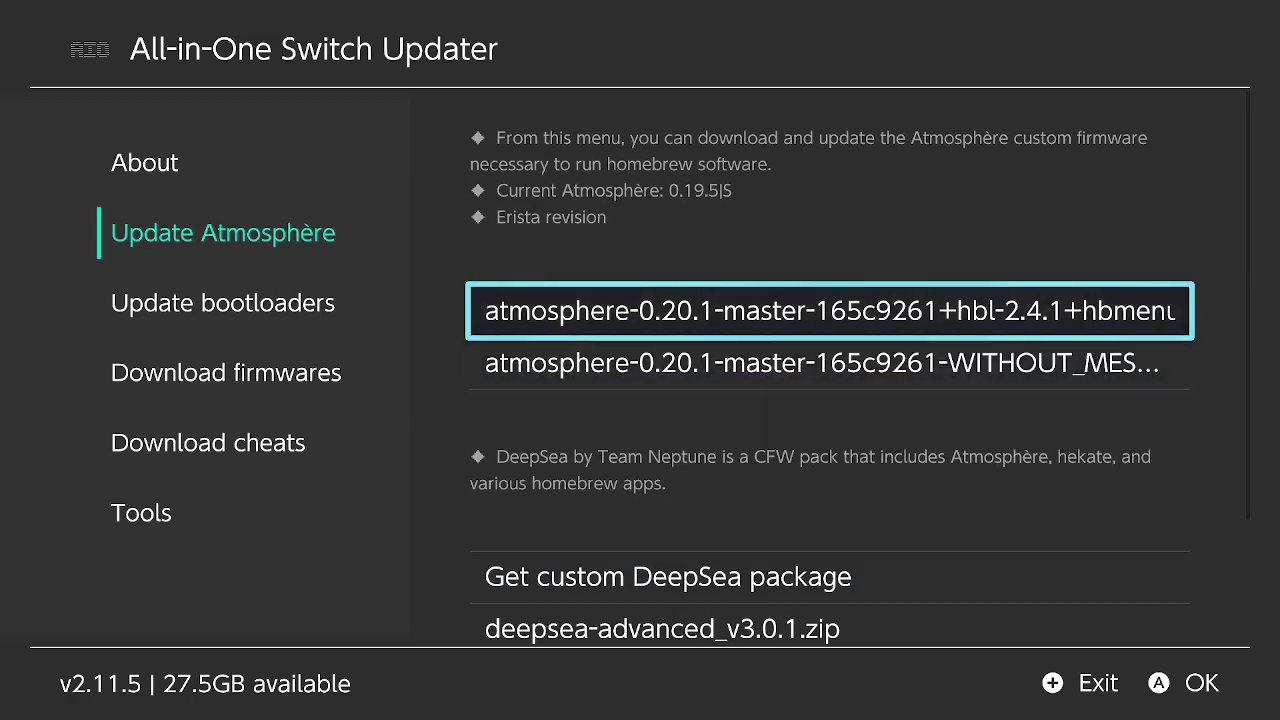
{"action": "key", "text": "Return"}
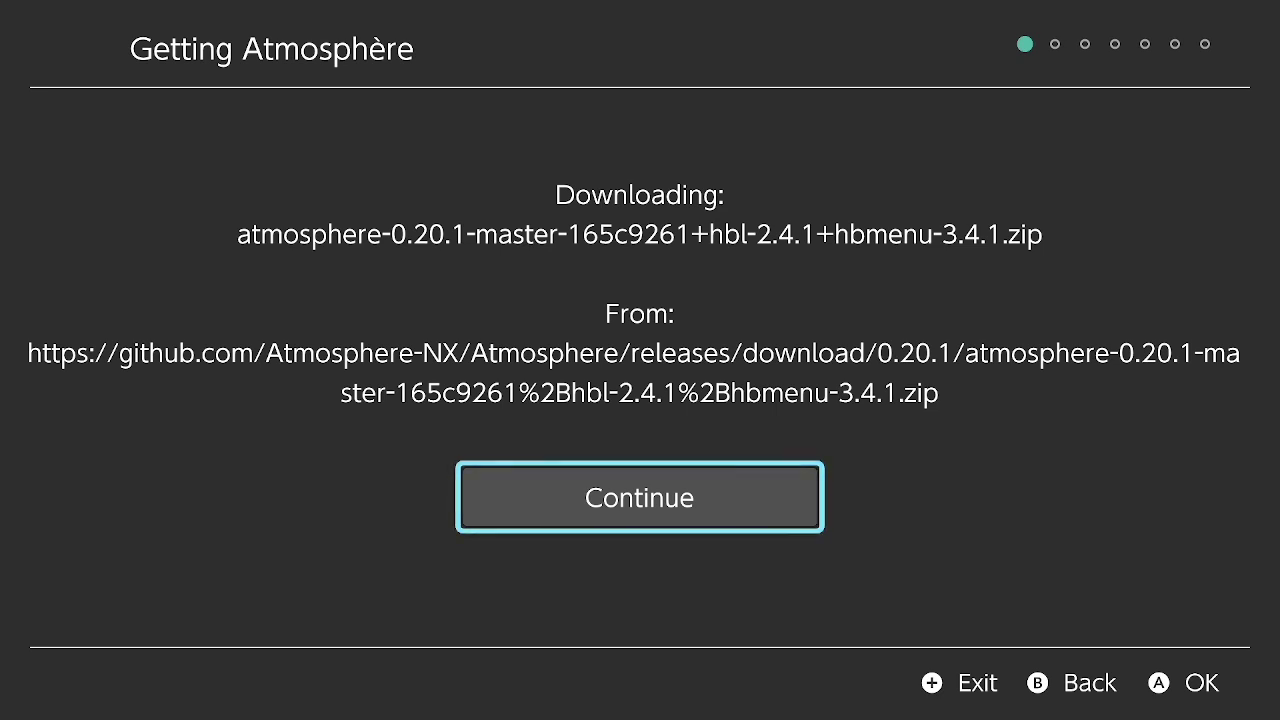
- Download and extract the Atmosphère 0.20.1 package, keeping the existing .ini config files and the custom sysmodule startup flags
{"action": "key", "text": "Return"}
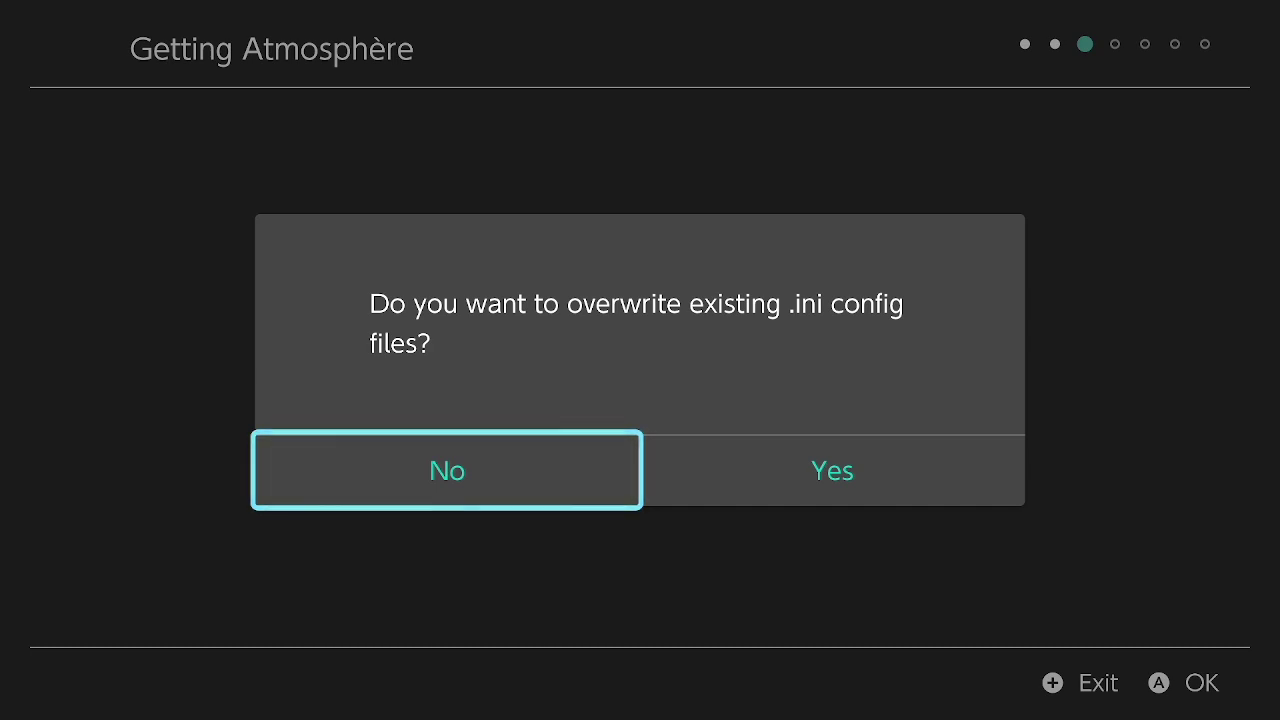
{"action": "key", "text": "Return"}
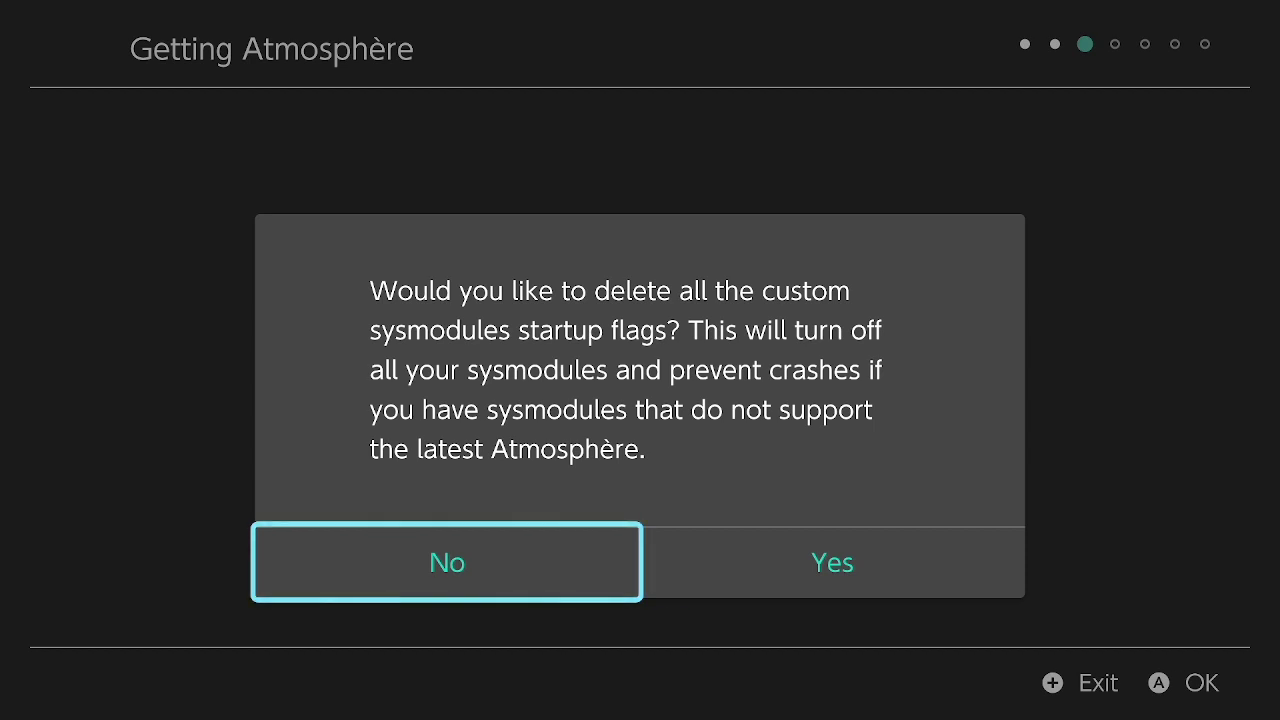
{"action": "key", "text": "Return"}
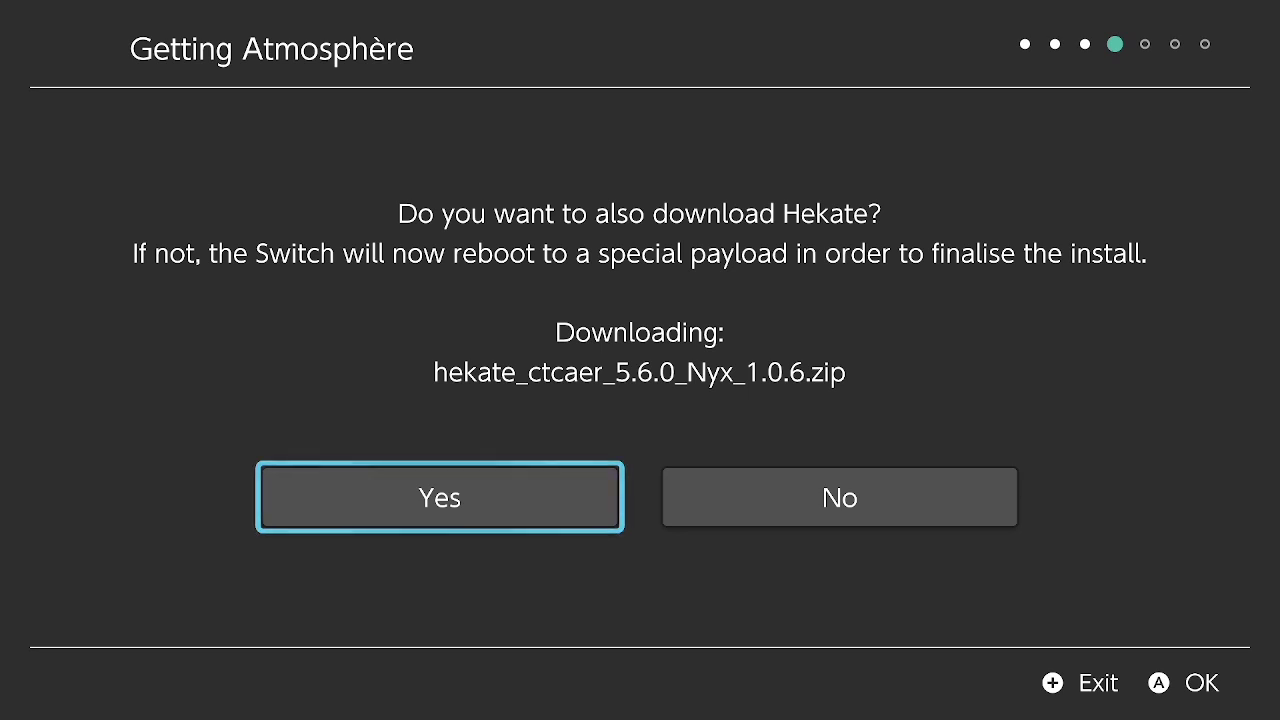
- Also download and extract hekate_ctcaer_5.6.0_Nyx_1.0.6.zip without overwriting the existing .ini config files
{"action": "key", "text": "Return"}
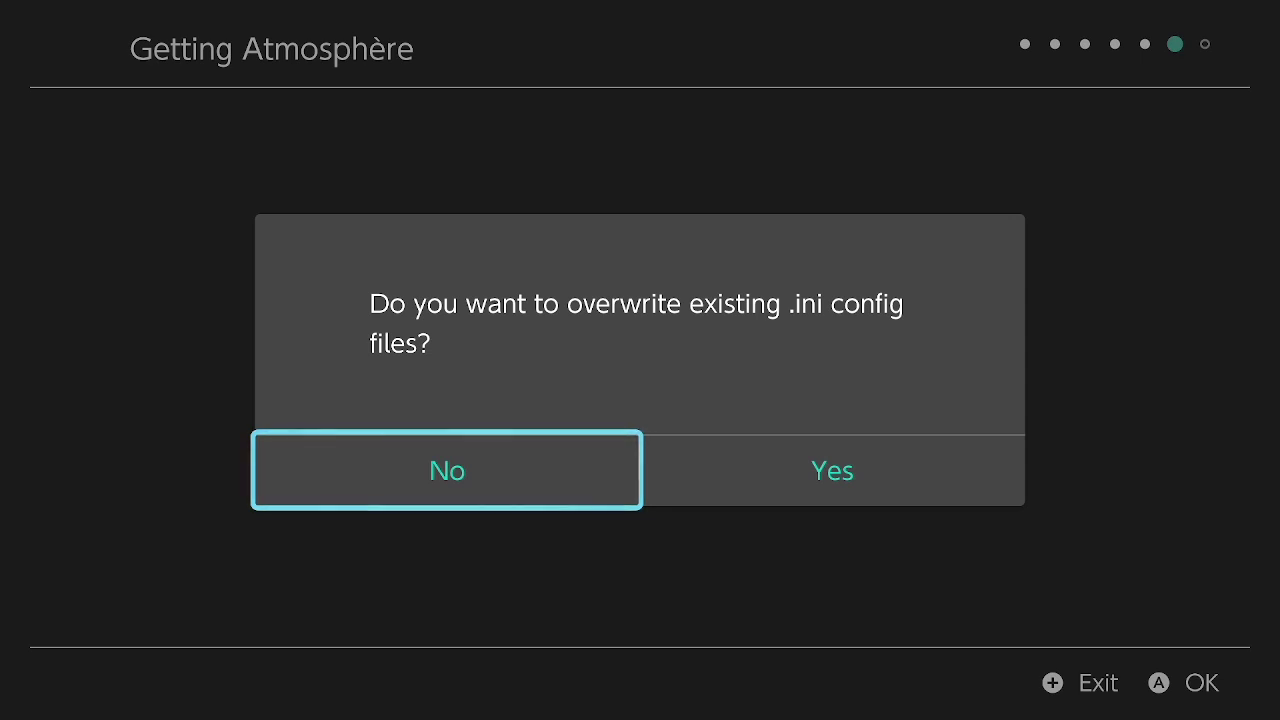
{"action": "key", "text": "Return"}
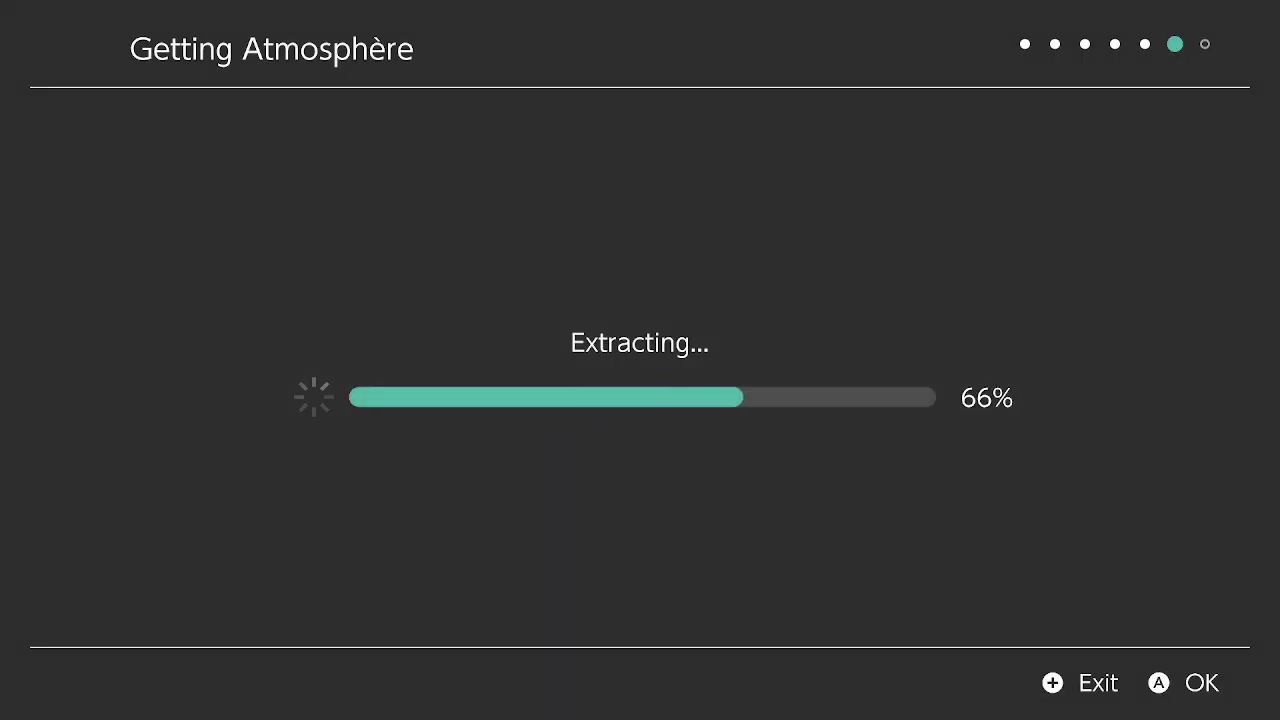